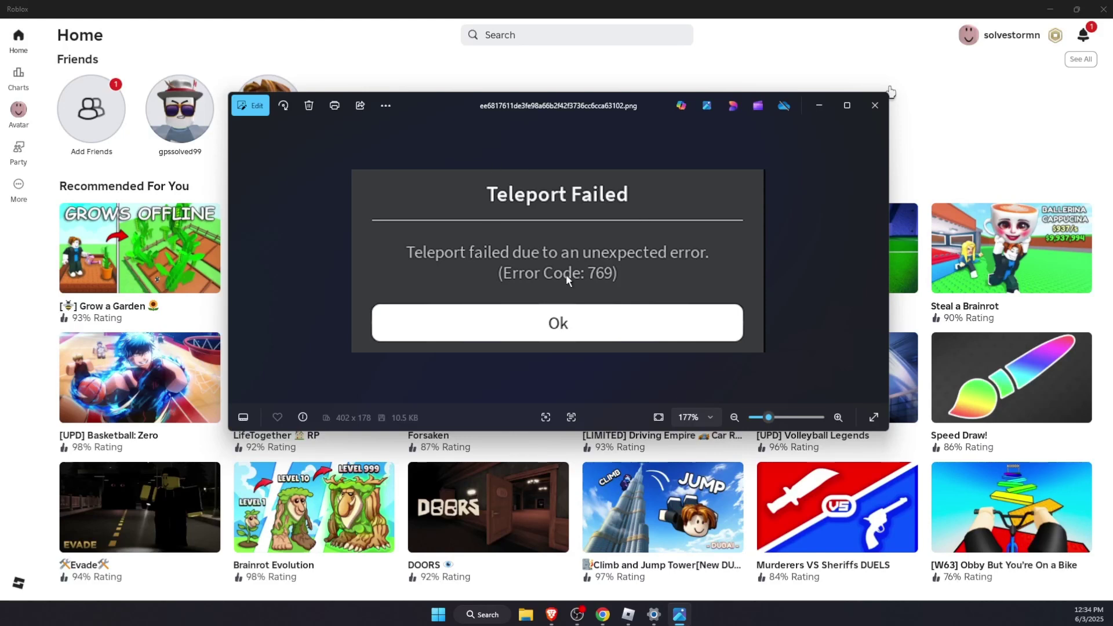
Step: Set the screenshot viewer aside and go to Network & internet > Advanced network settings
left_click(981, 132)
left_click(654, 614)
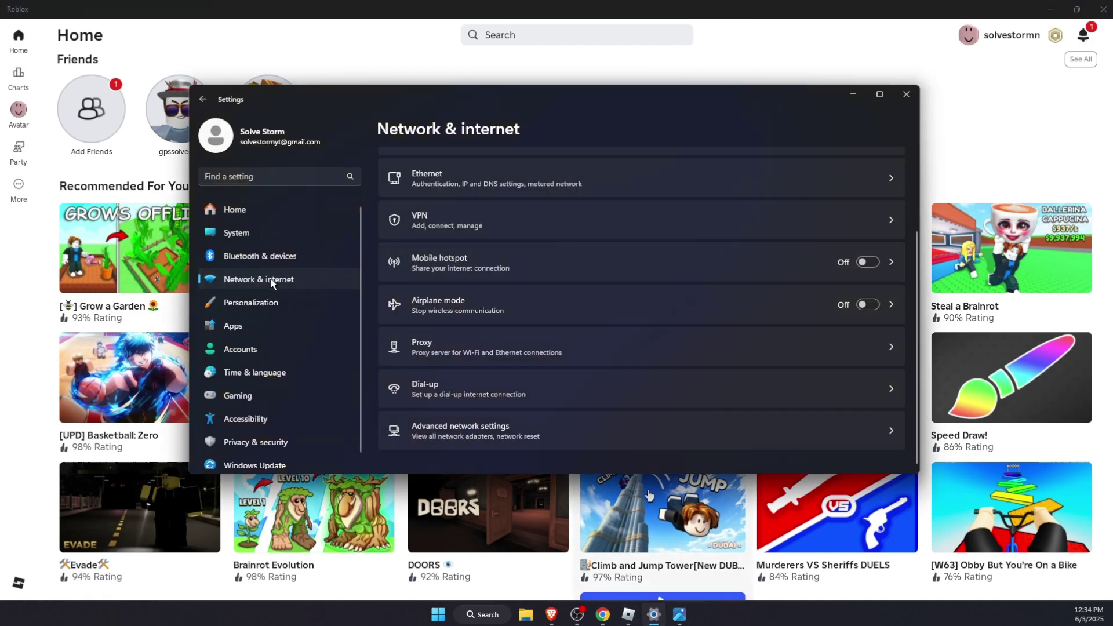
scroll(510, 417, "up", 3)
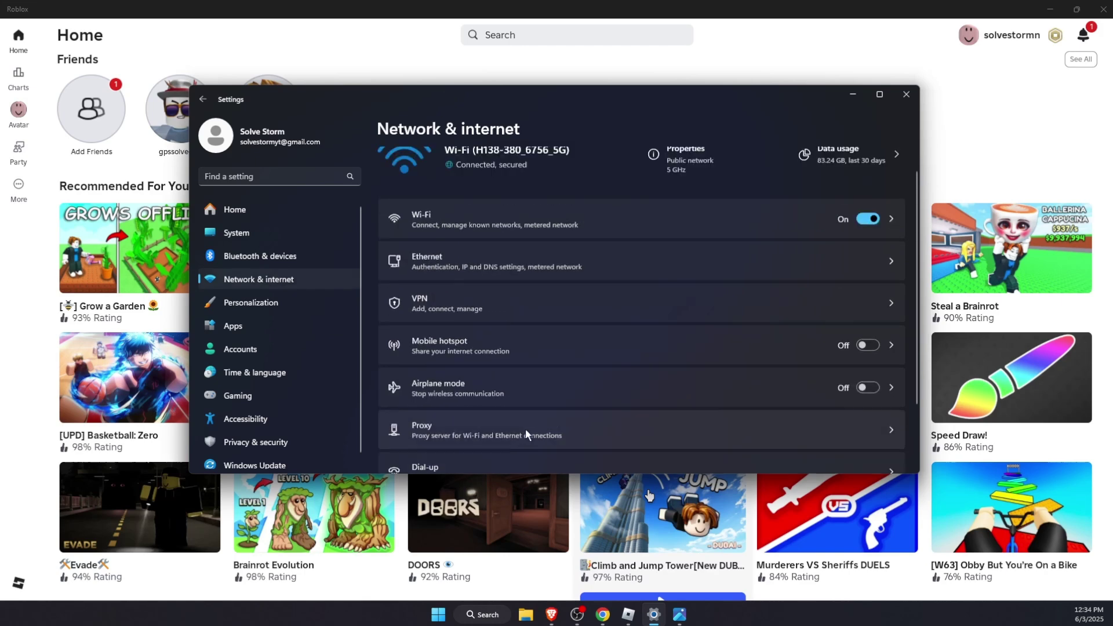
scroll(538, 263, "down", 3)
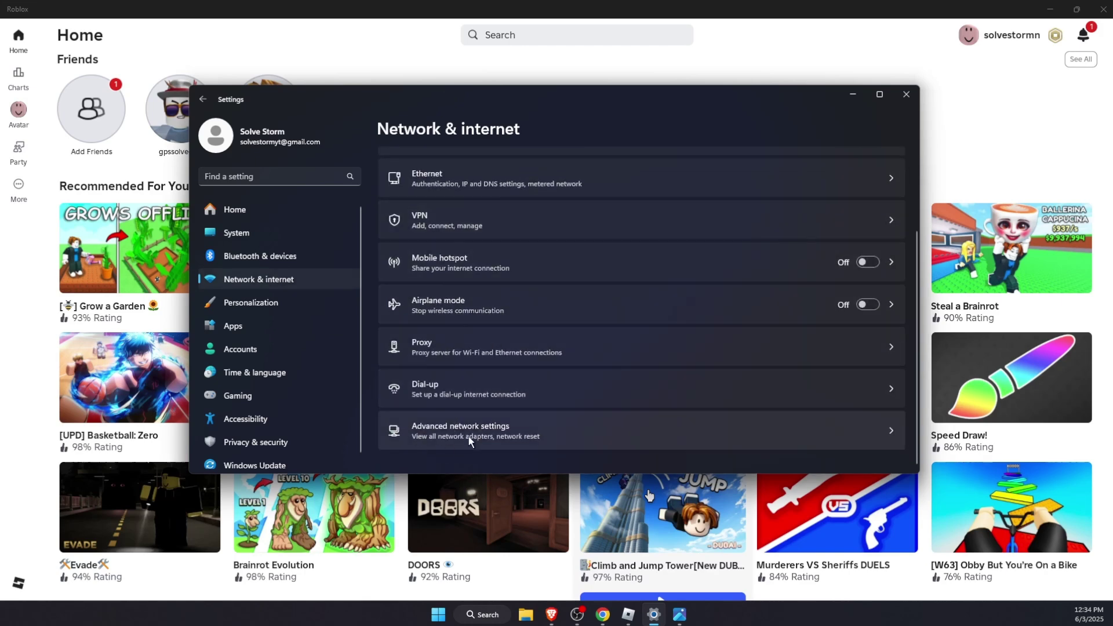
left_click(446, 430)
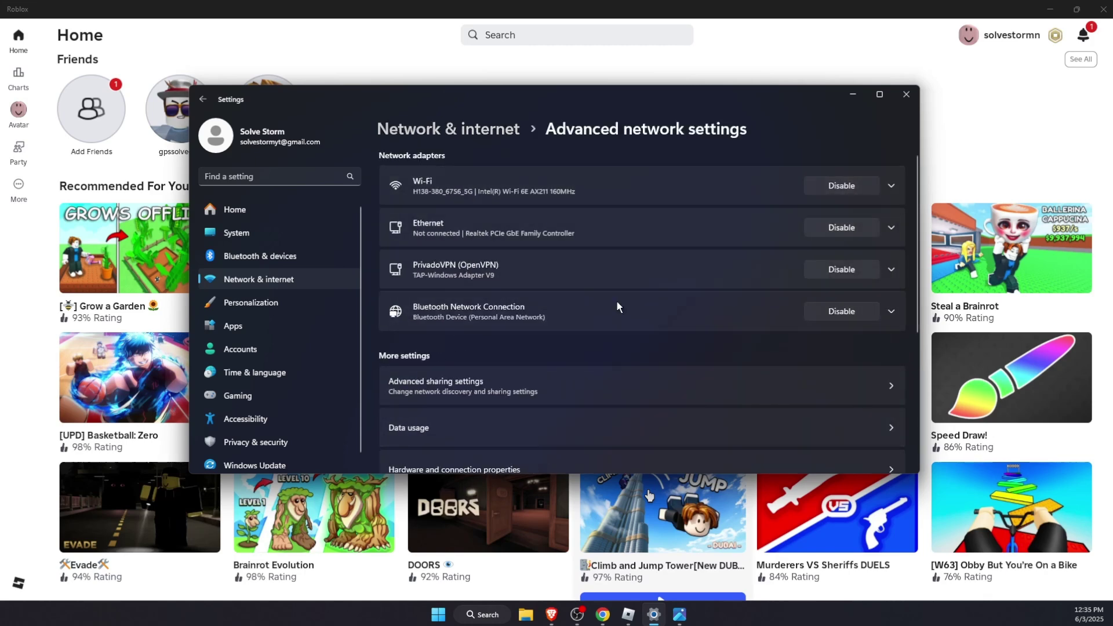
Step: Expand the Wi-Fi adapter, open its properties and select Internet Protocol Version 4 (TCP/IPv4)
left_click(596, 185)
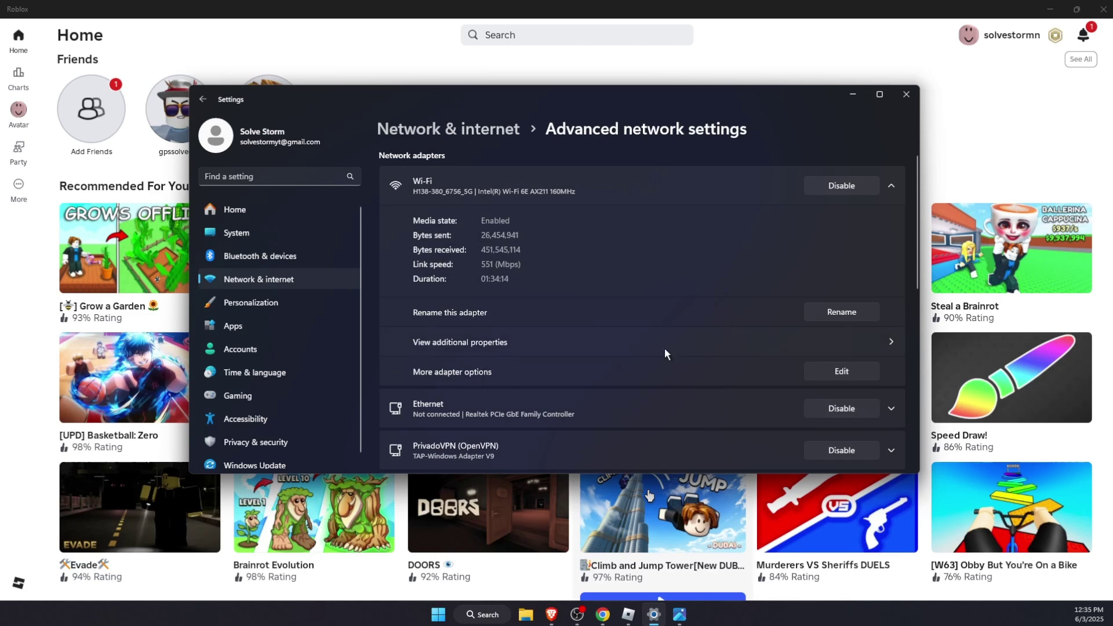
left_click(850, 364)
left_click_drag(365, 105, 574, 167)
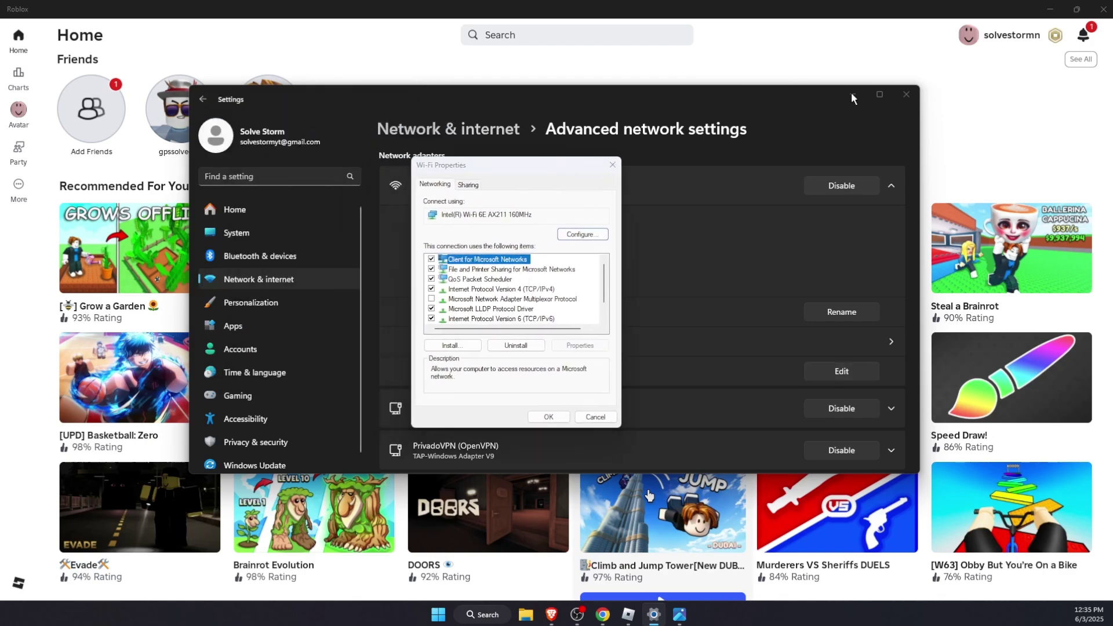
left_click(524, 309)
scroll(528, 315, "down", 1)
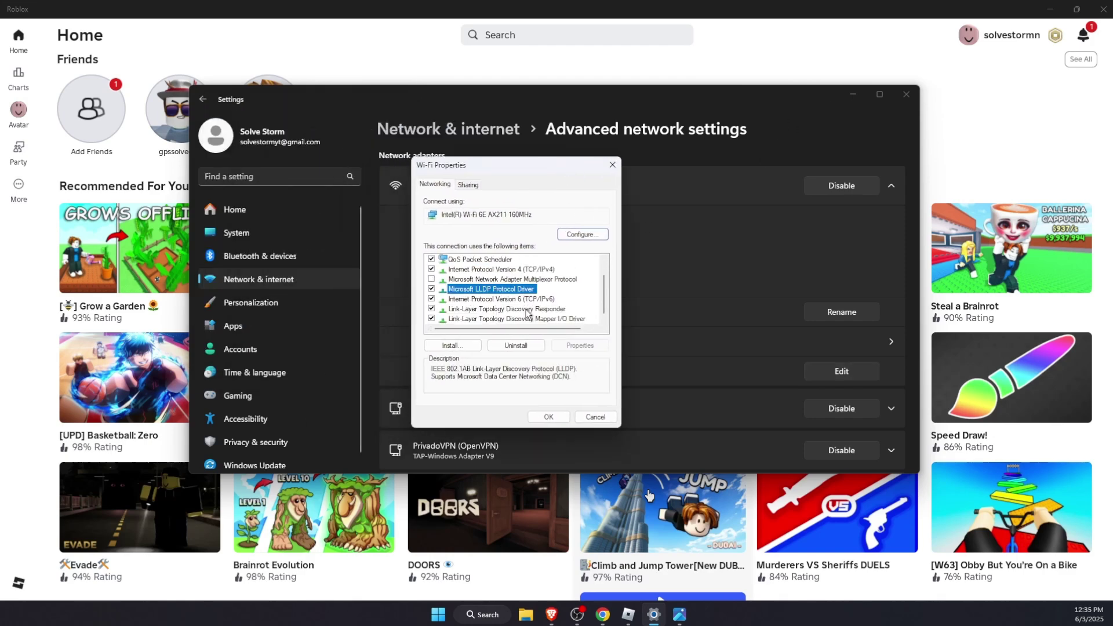
left_click(531, 270)
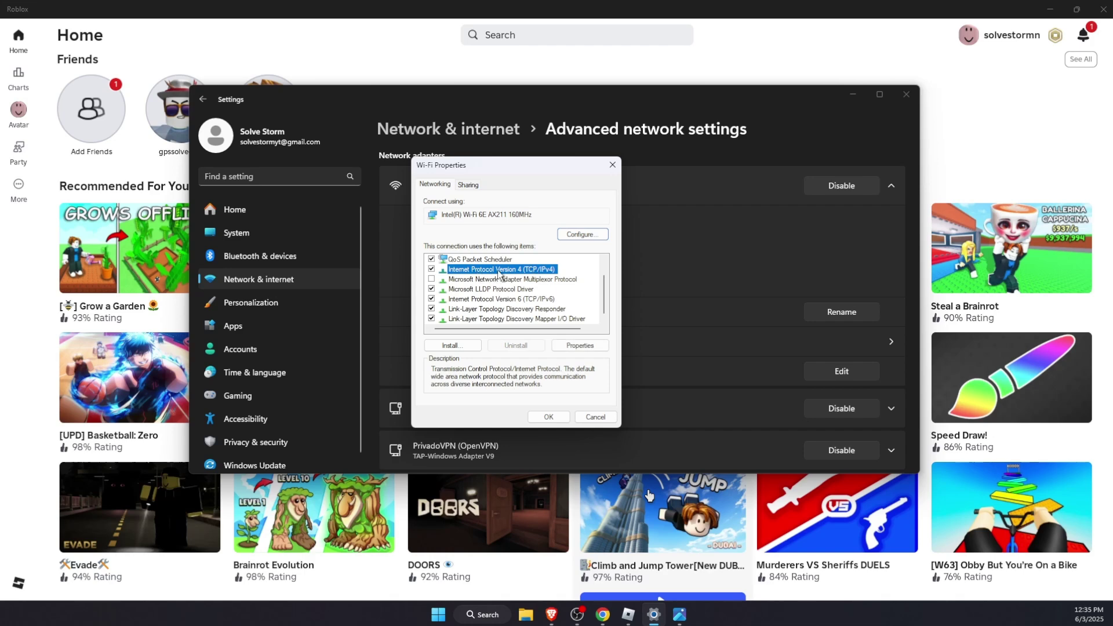
Step: In the IPv4 properties, use manual DNS servers 8.8.8.8 and 8.8.4.4, confirming both dialogs
double_click(534, 270)
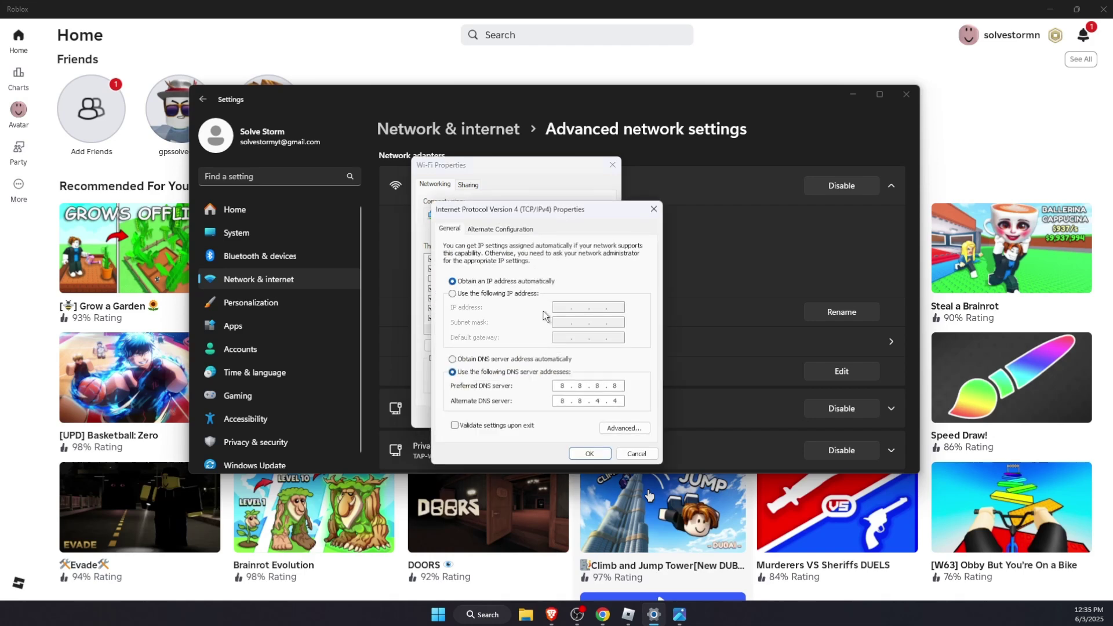
left_click(477, 359)
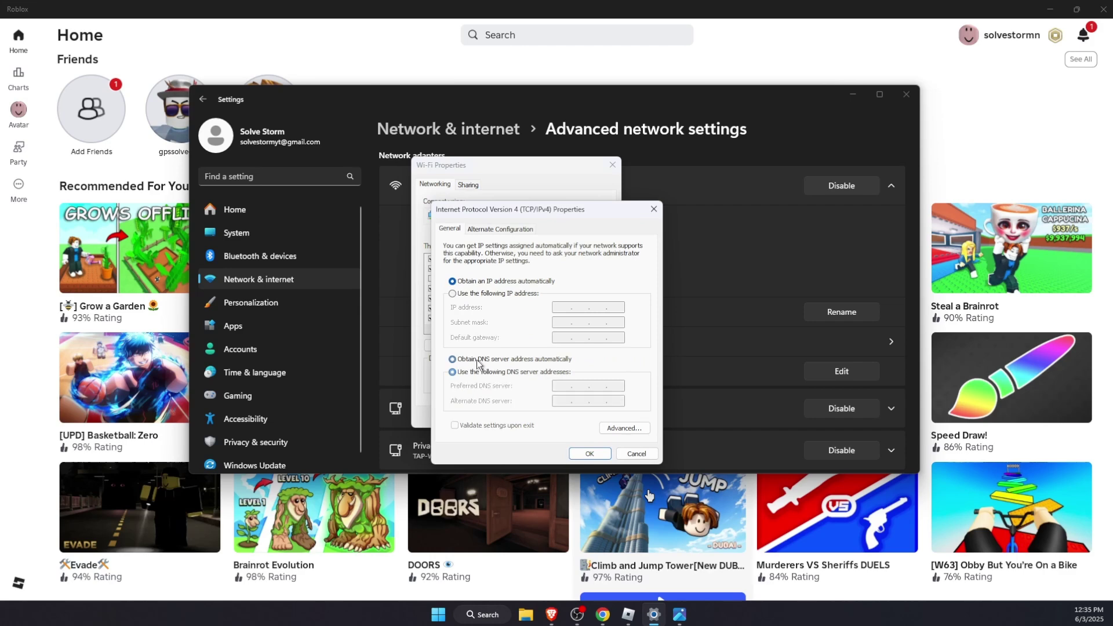
left_click(480, 373)
type("8.8.4.4")
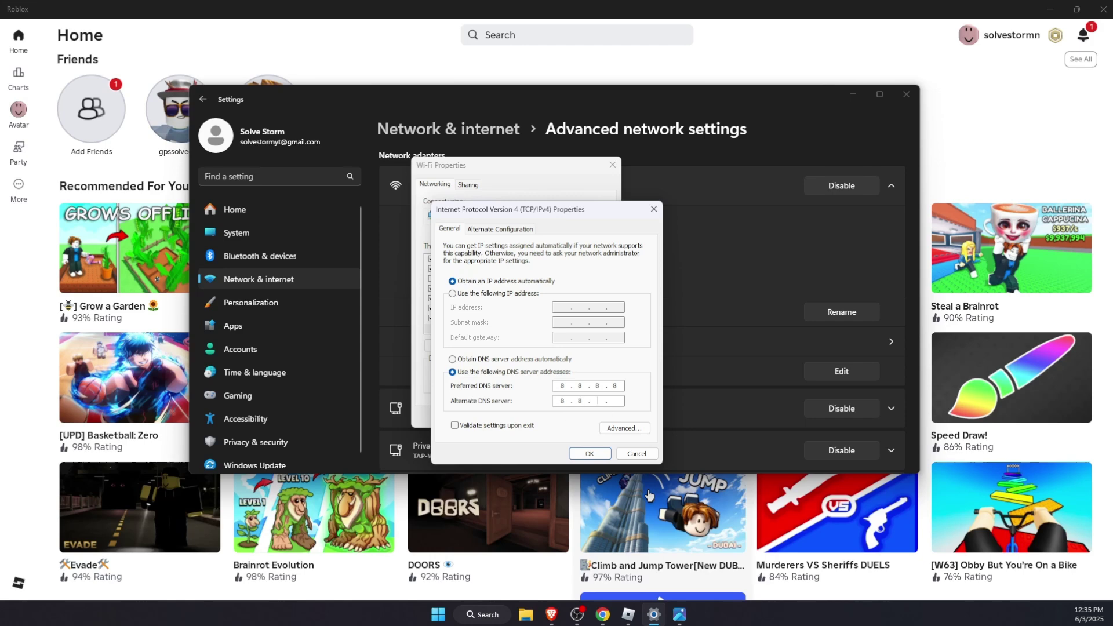
left_click(589, 453)
left_click(552, 417)
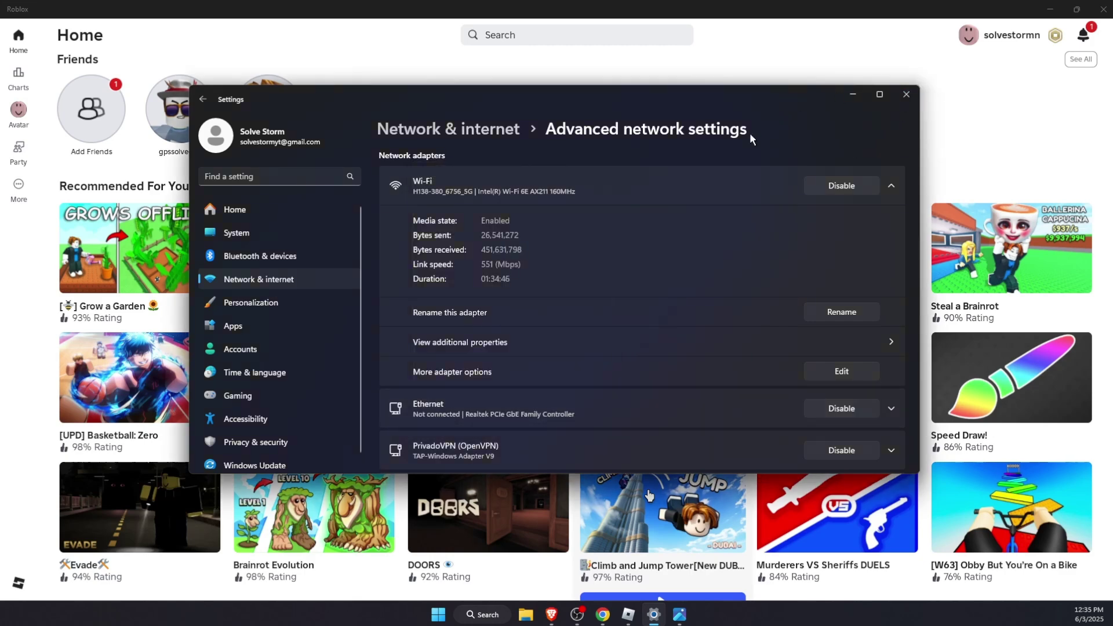
Step: Return to Network & internet, reopen Advanced network settings and go to Network reset
left_click(467, 132)
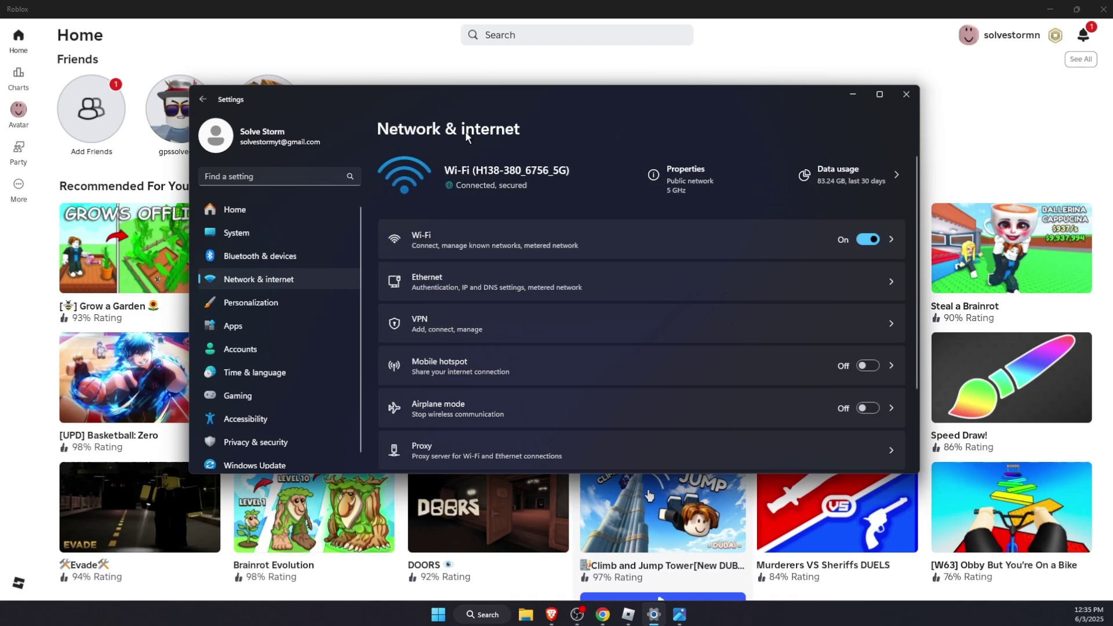
scroll(586, 290, "down", 3)
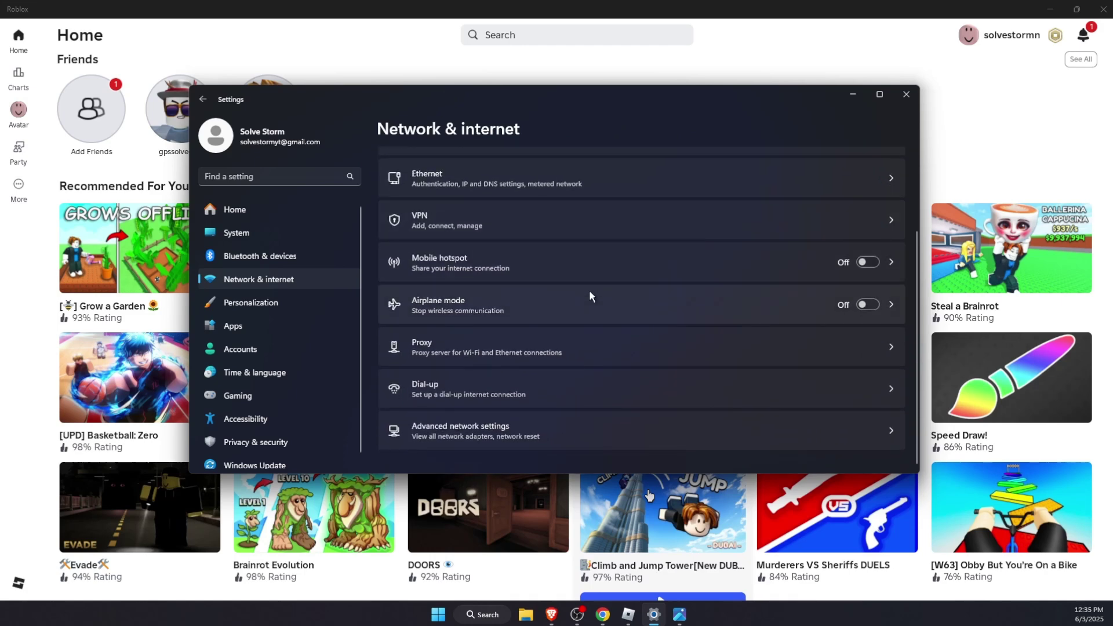
left_click(502, 429)
scroll(545, 397, "down", 5)
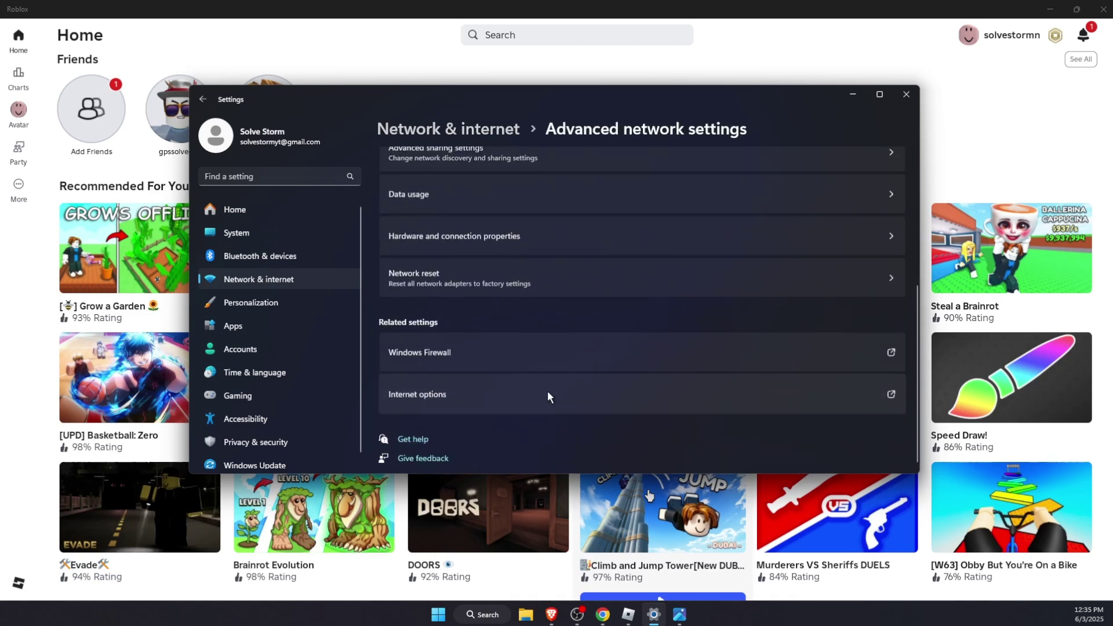
scroll(505, 360, "up", 2)
left_click(455, 321)
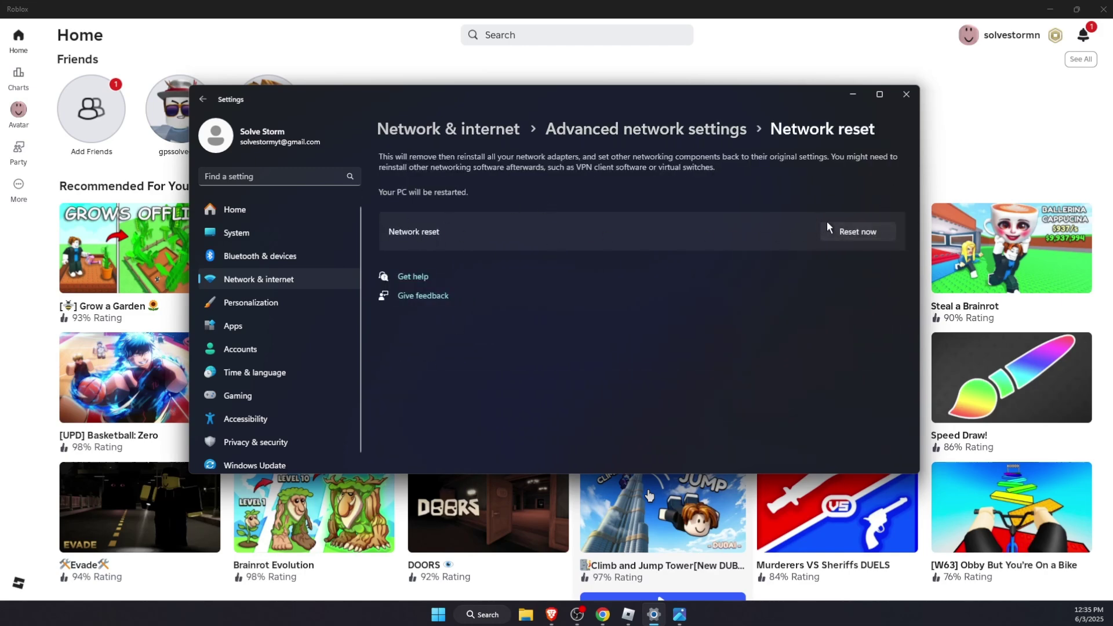
Step: Close Settings and search Windows for 'run'
left_click(906, 93)
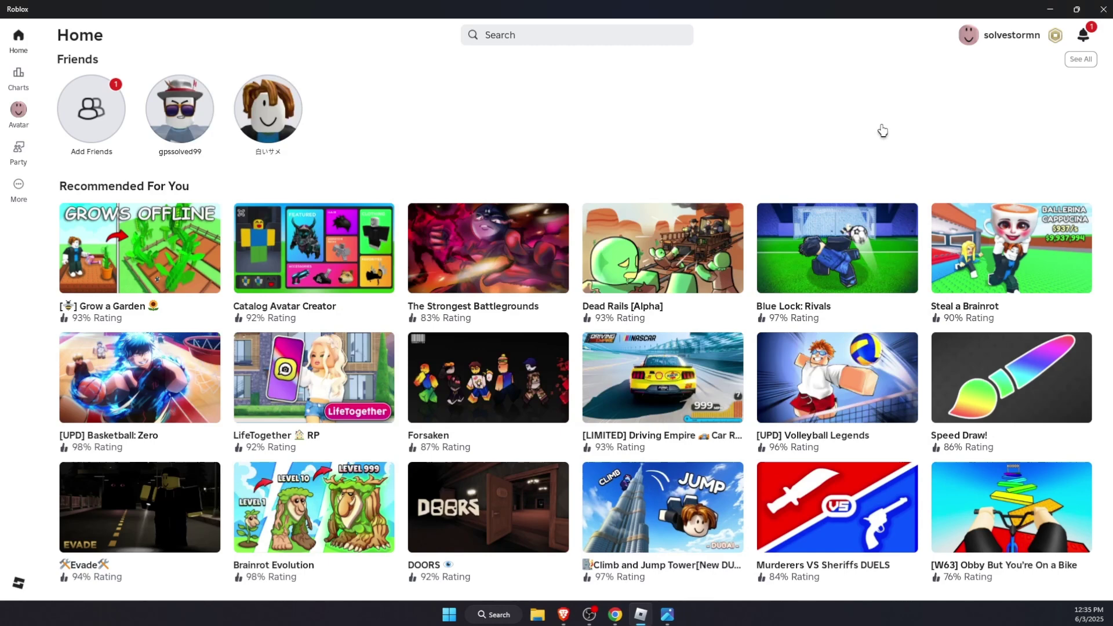
key("Tab")
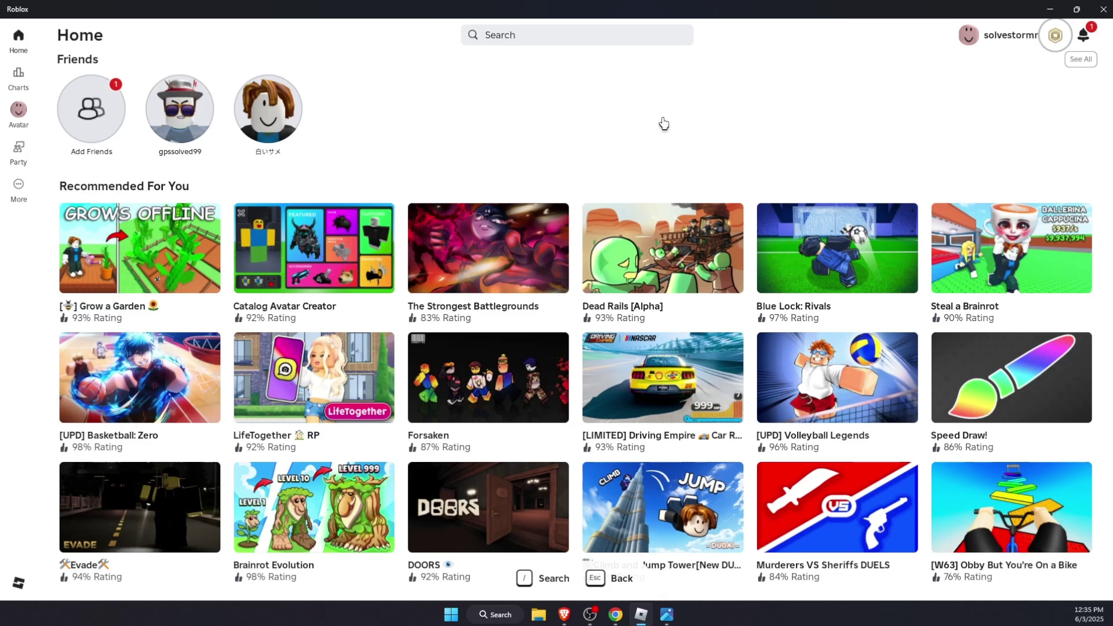
mouse_move(488, 508)
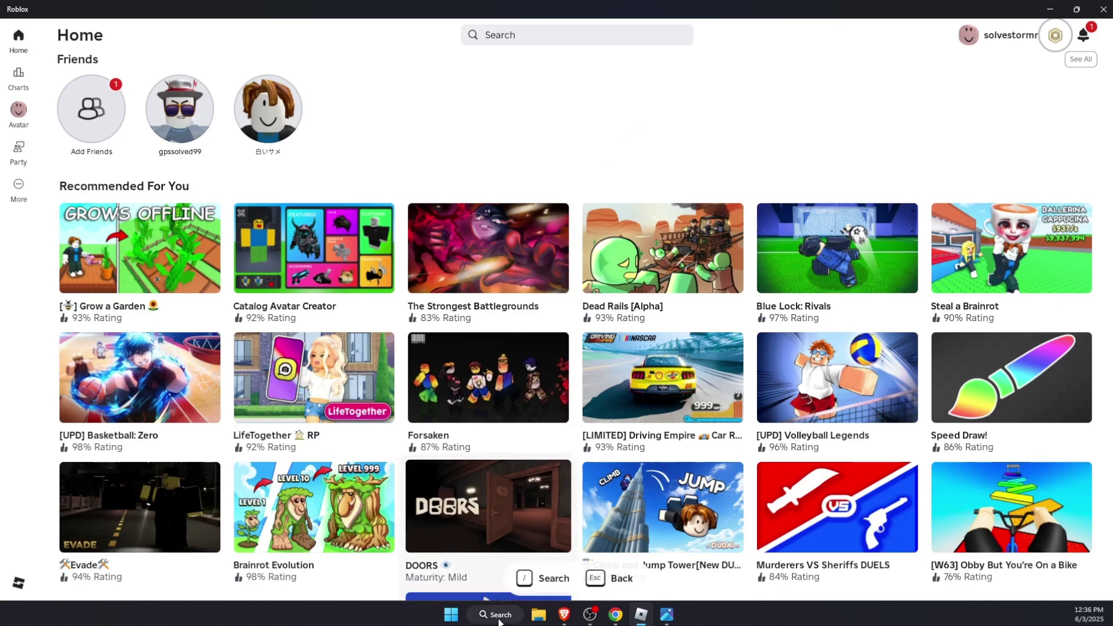
left_click(498, 617)
type("run")
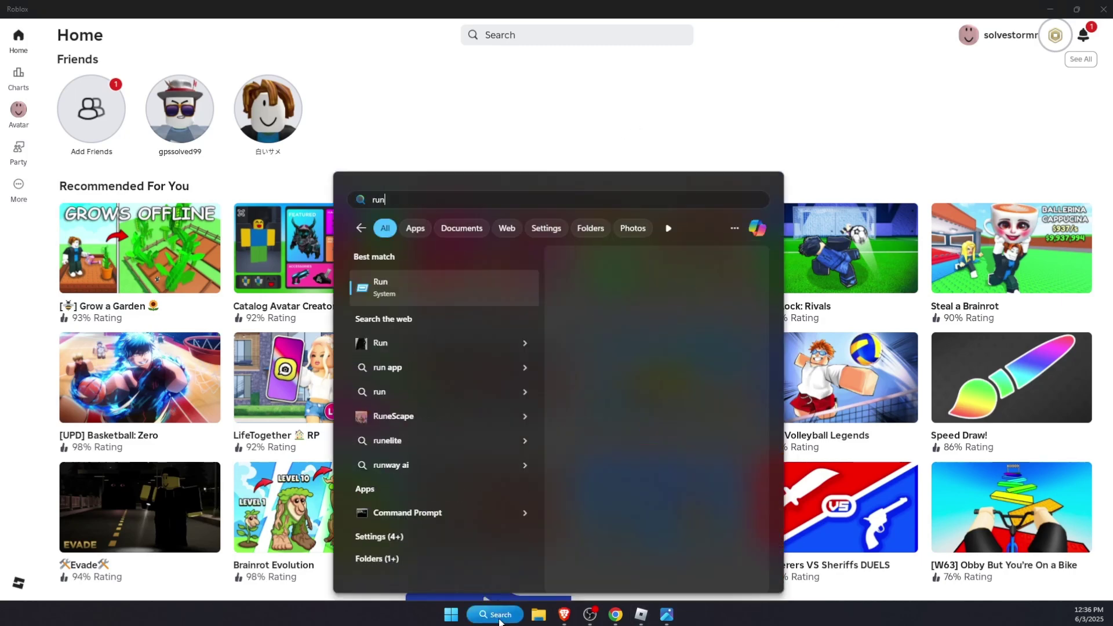
Step: Launch Run and open the %localappdata% folder
left_click(409, 283)
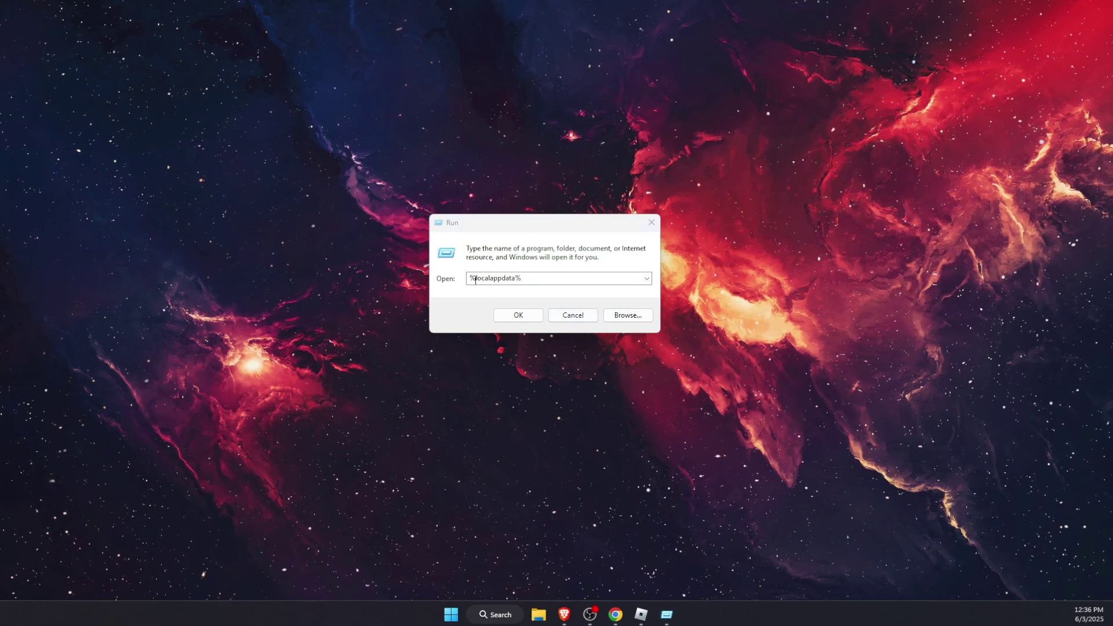
left_click_drag(475, 280, 522, 279)
left_click(520, 316)
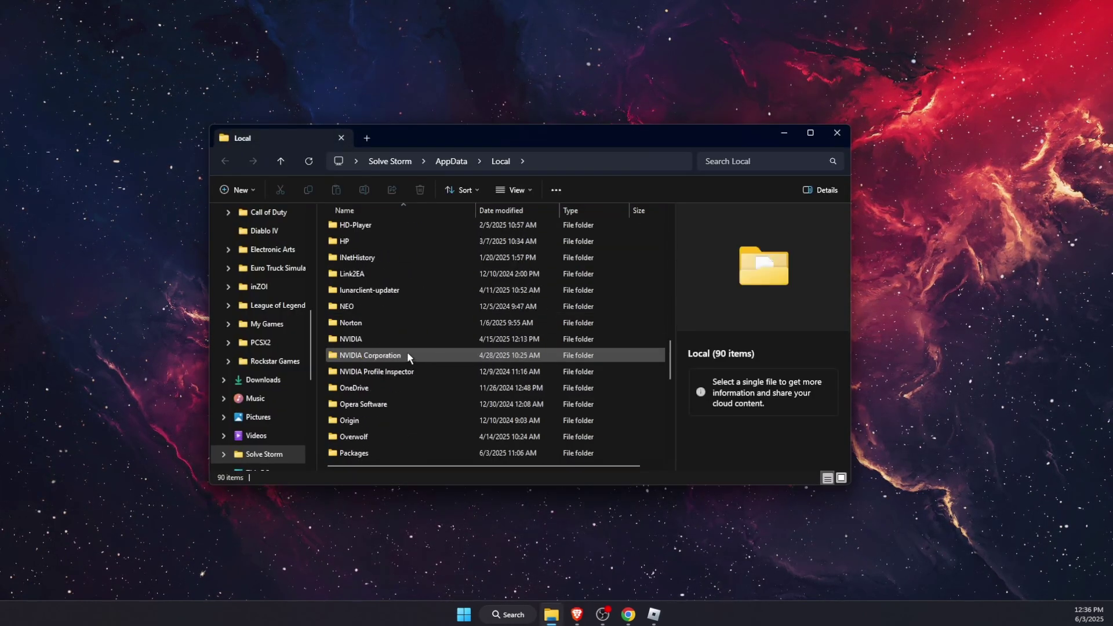
Step: Locate and right-click the Roblox folder, then close File Explorer
scroll(407, 355, "down", 1)
scroll(406, 352, "down", 4)
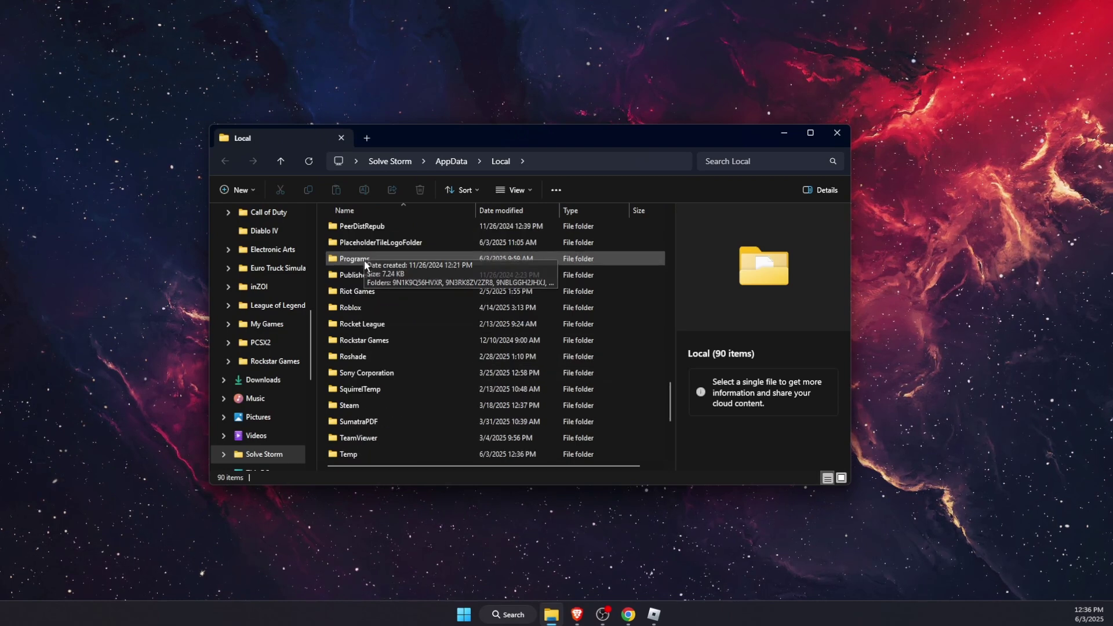
left_click(359, 308)
right_click(370, 308)
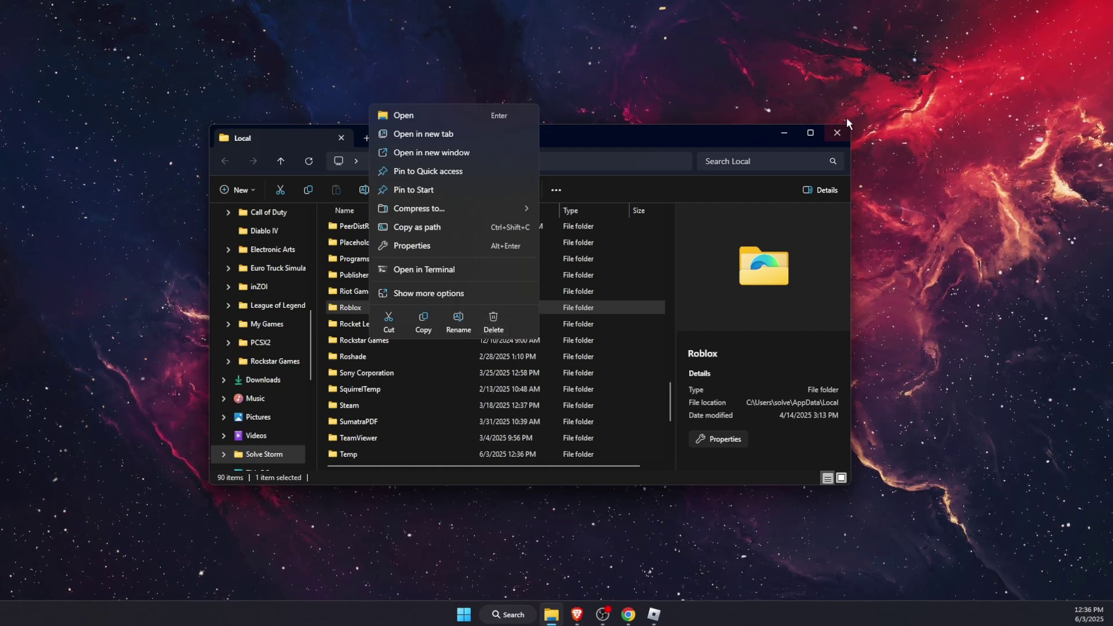
left_click(837, 133)
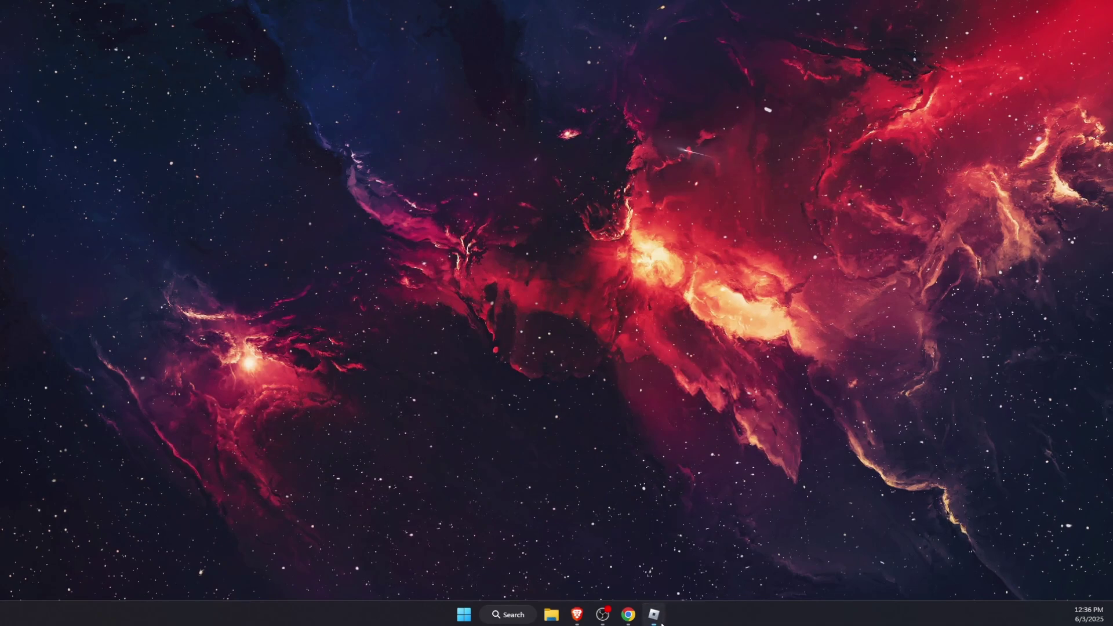
Step: Bring the Roblox window back and scroll through its Home page
left_click(654, 613)
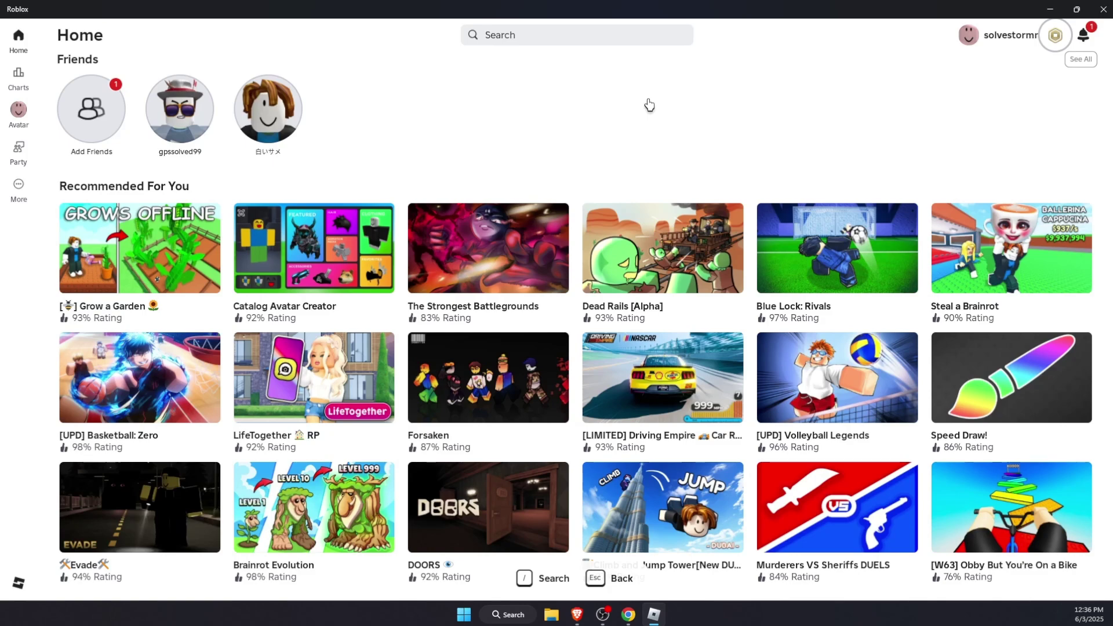
scroll(680, 116, "down", 3)
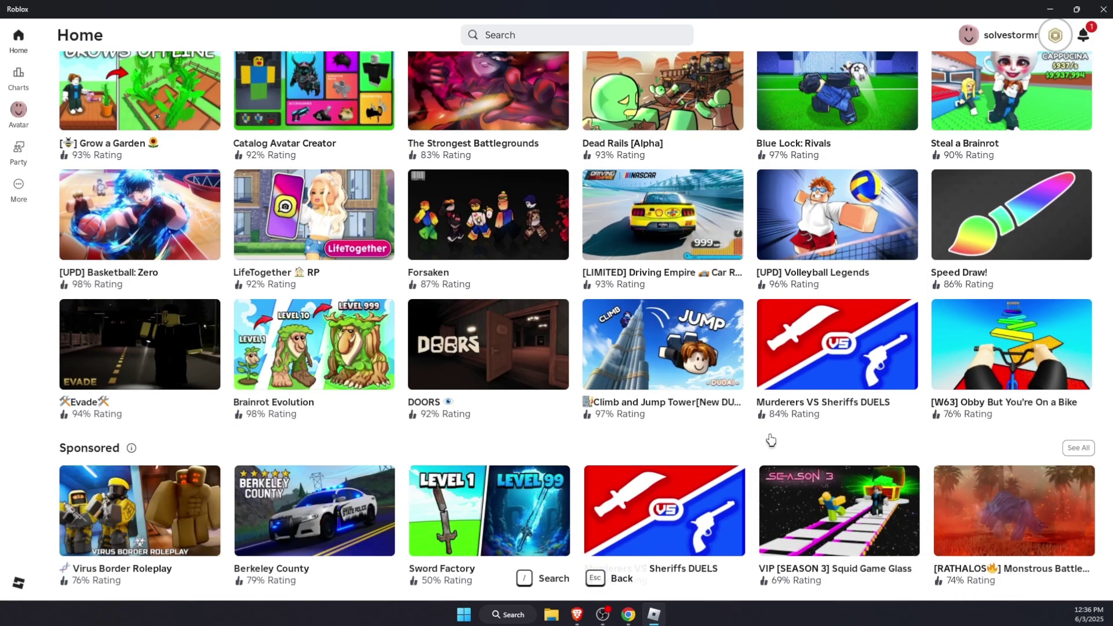
scroll(753, 443, "up", 3)
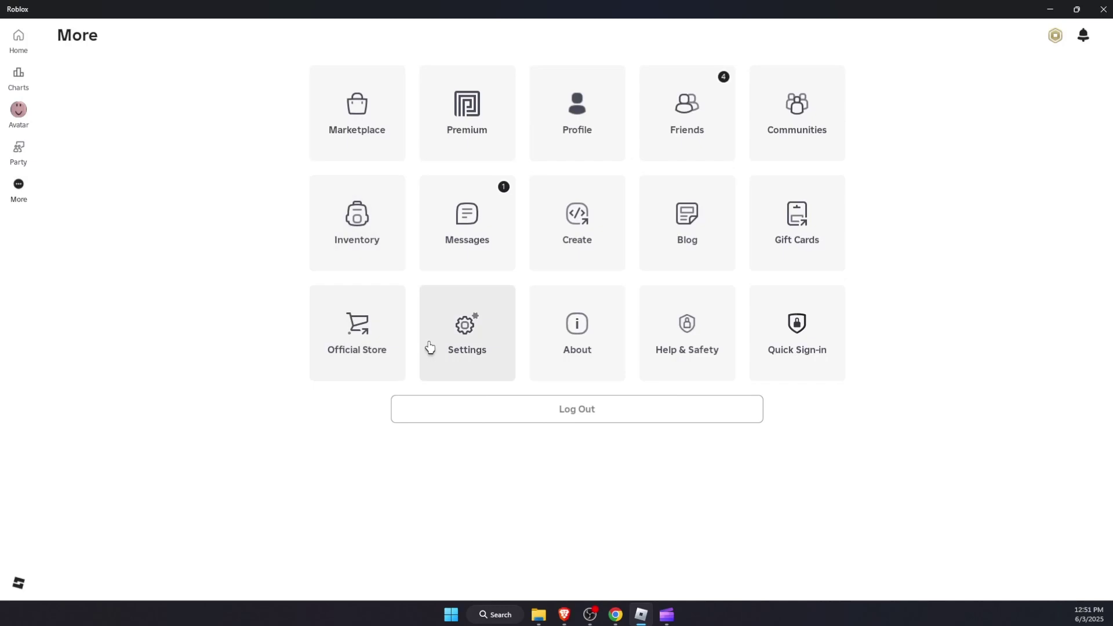
Step: In Roblox Settings, find Where You're Logged In and request logging out of other sessions
left_click(463, 349)
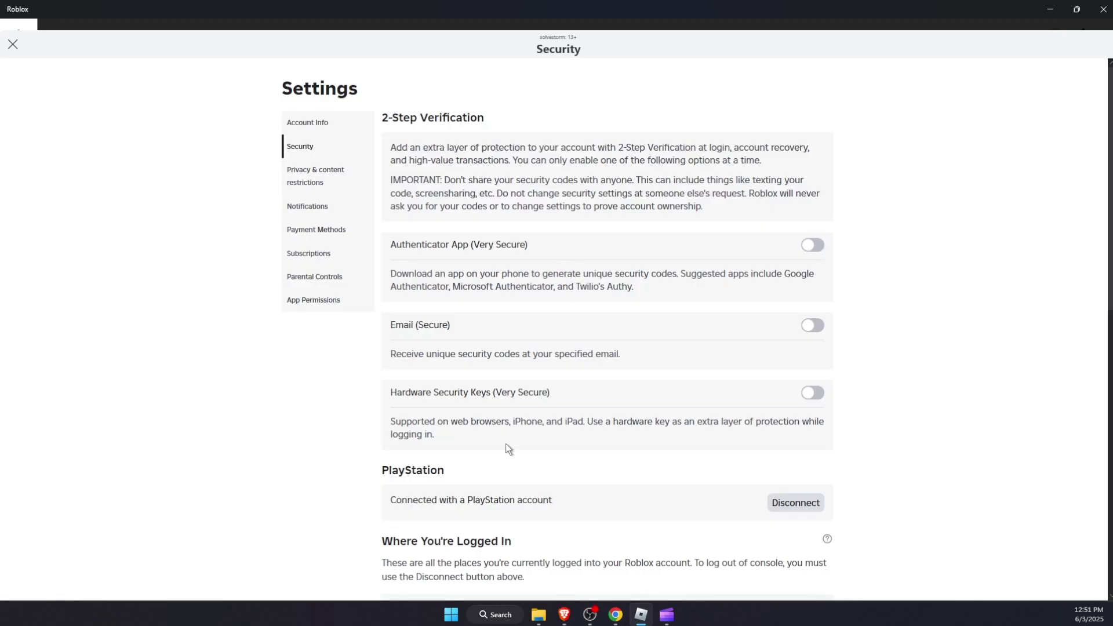
left_click_drag(399, 542, 513, 545)
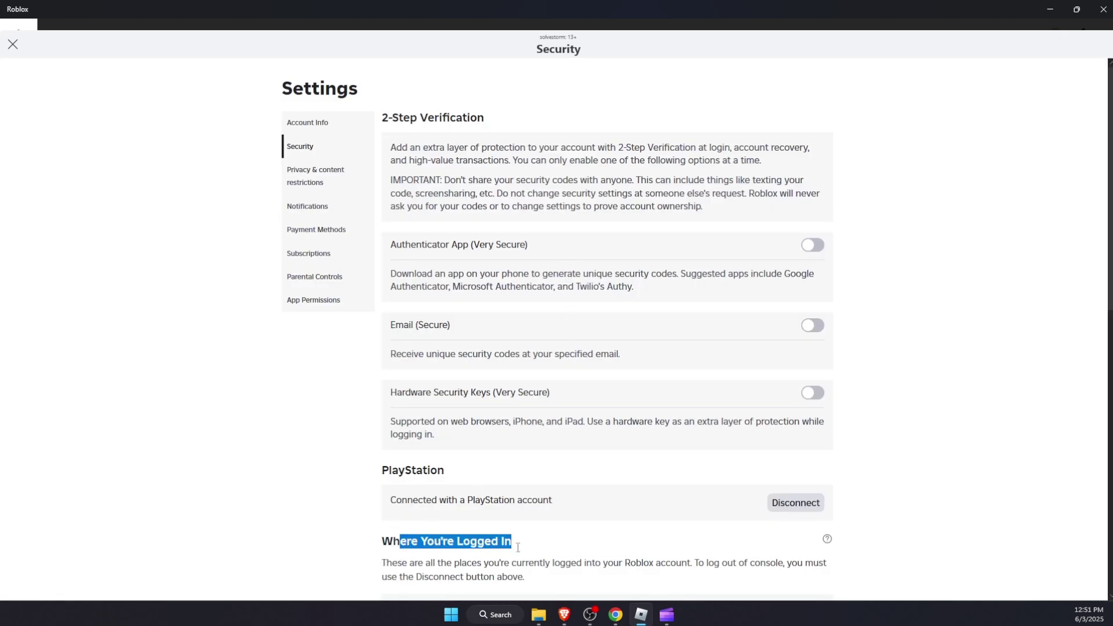
left_click(558, 552)
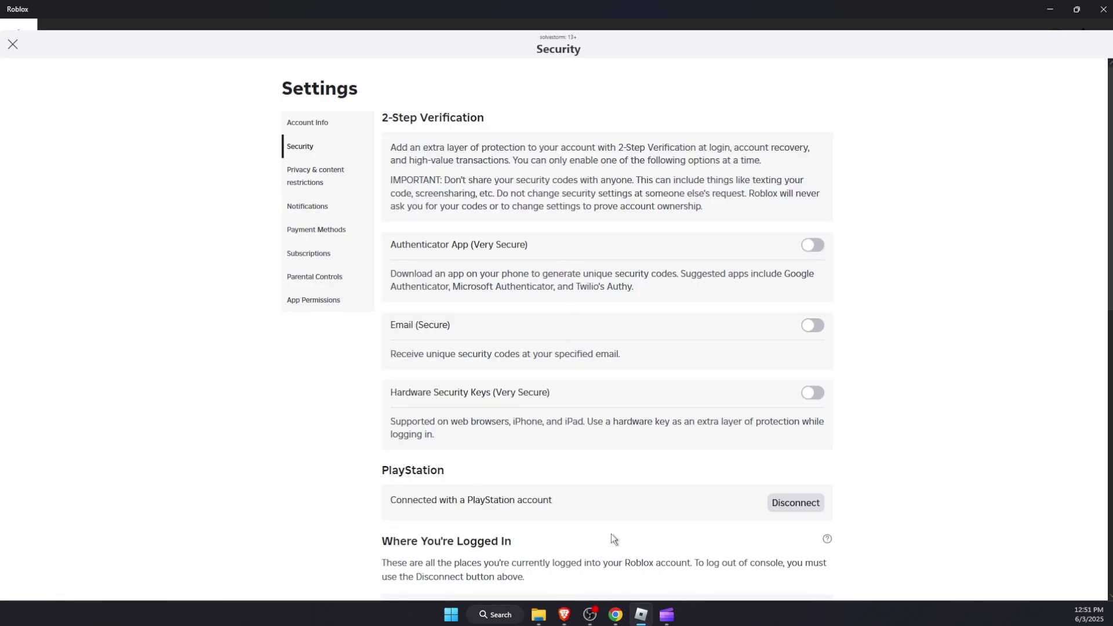
scroll(948, 436, "down", 10)
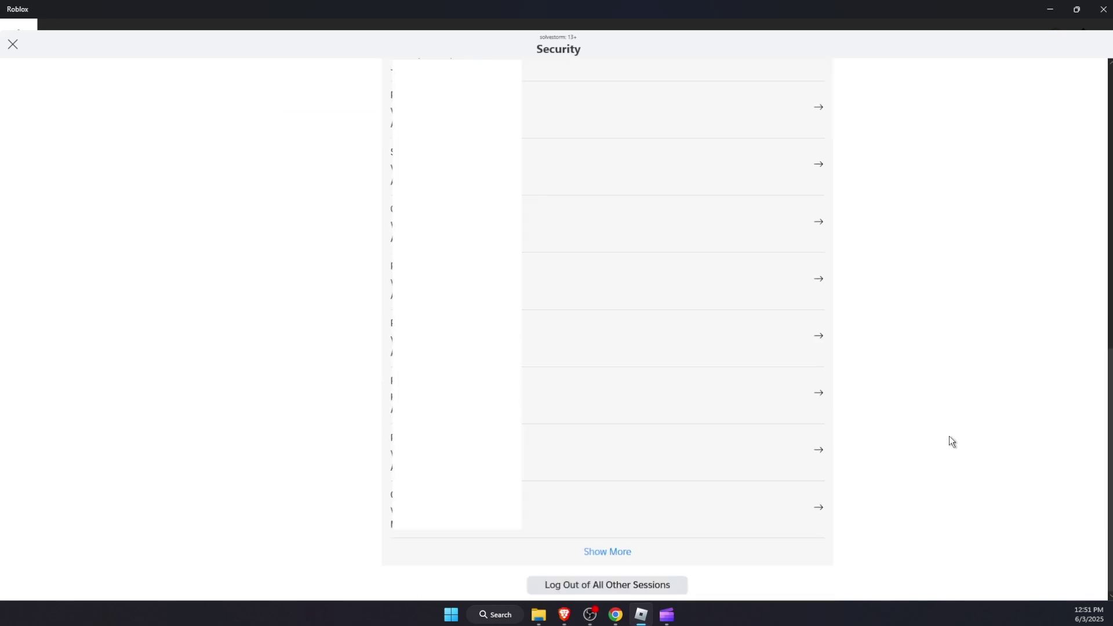
left_click(611, 587)
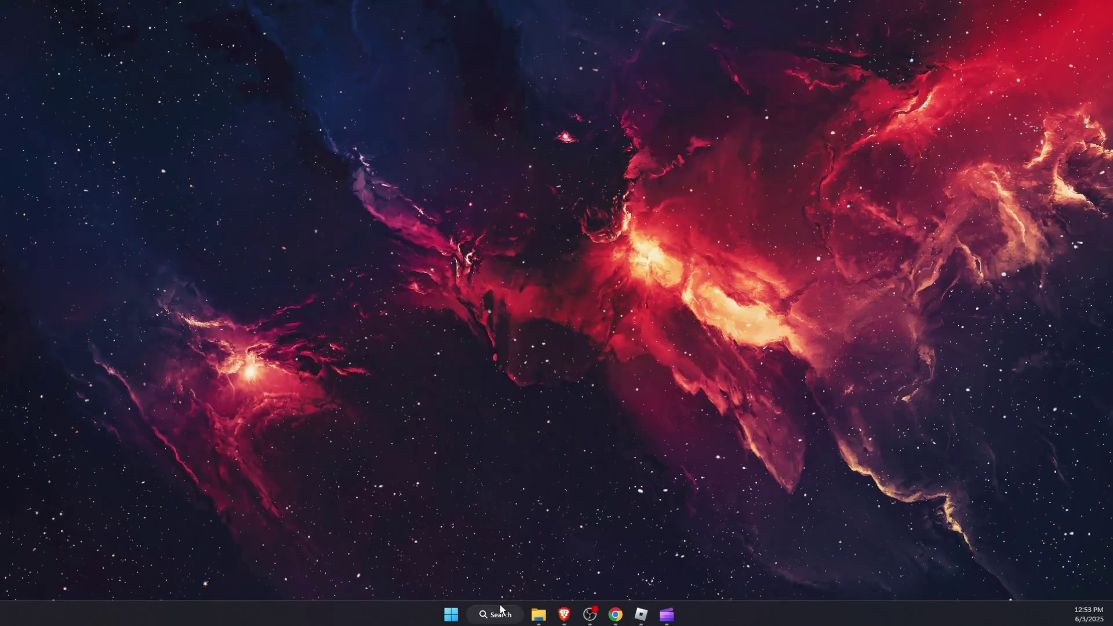
Step: Search Windows for 'privadoVPN' and launch PrivadoVPN
left_click(501, 614)
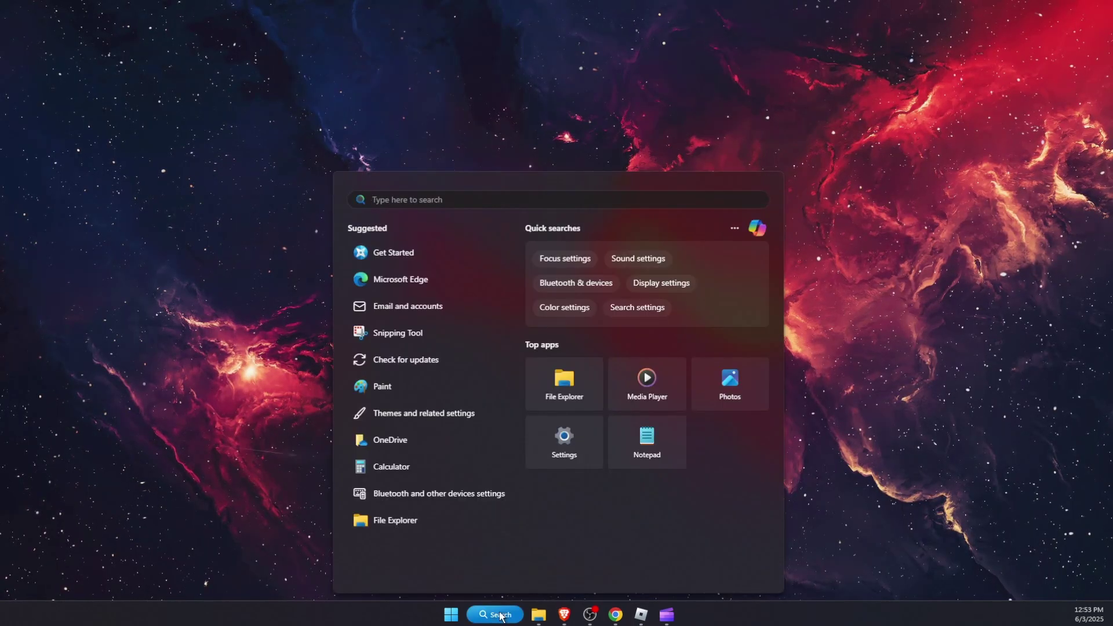
type("privadoVPN")
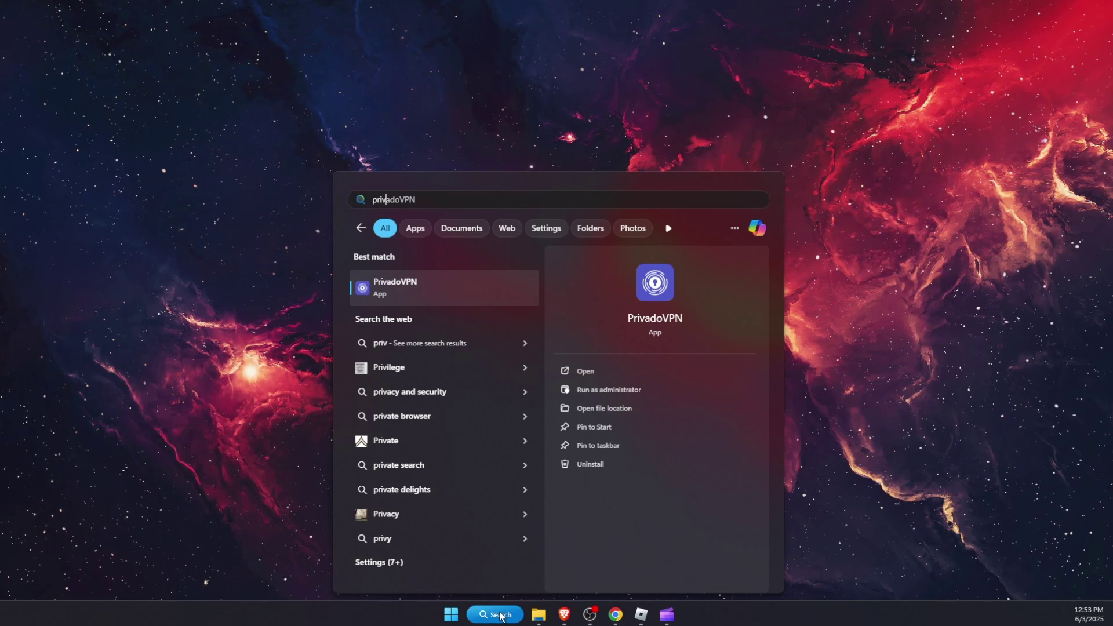
left_click(438, 288)
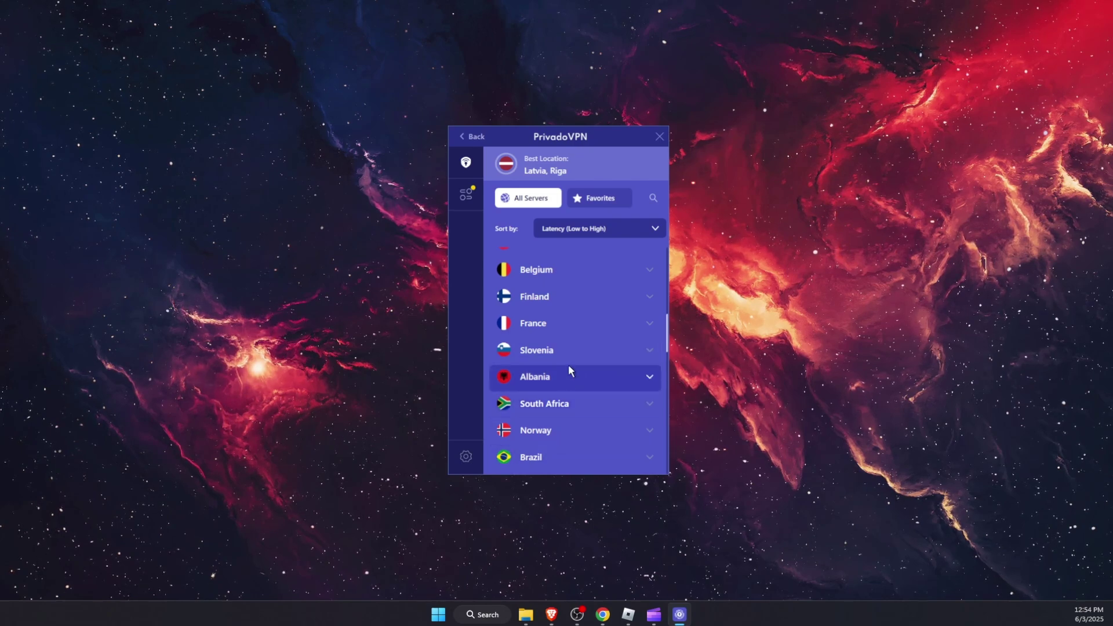
Step: Close PrivadoVPN, search 'roblox' and run Roblox Player as administrator
left_click(659, 137)
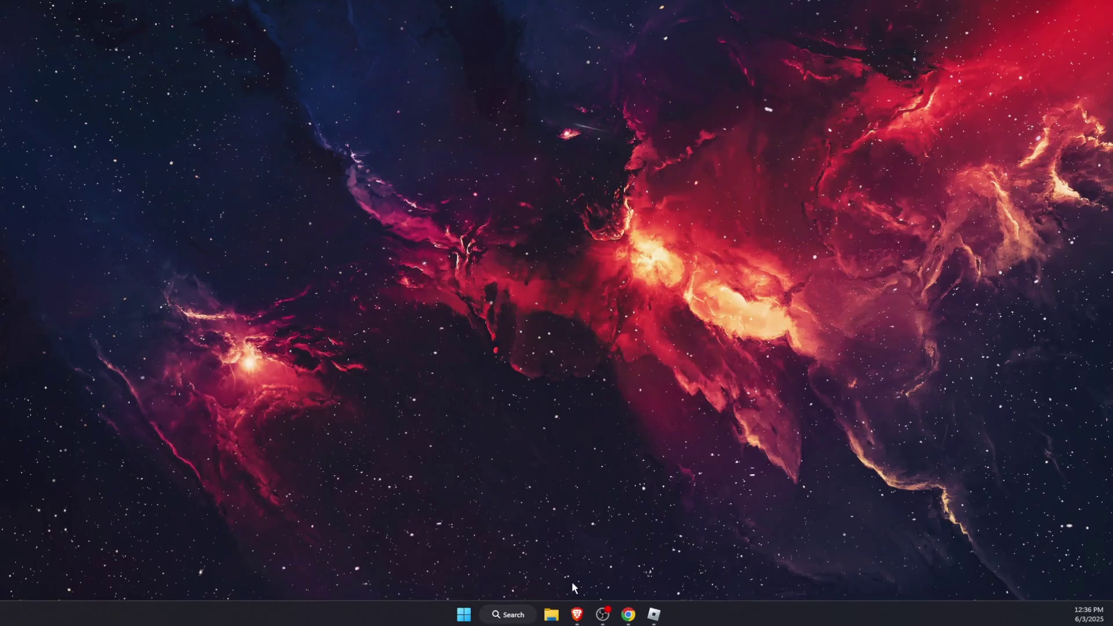
left_click(520, 621)
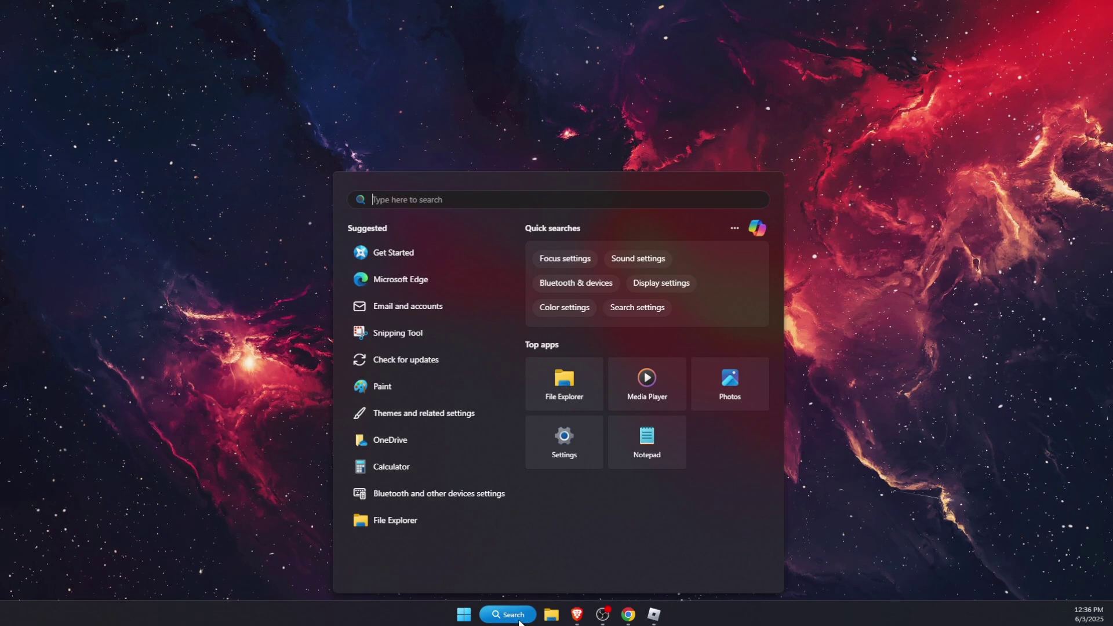
type("roblox")
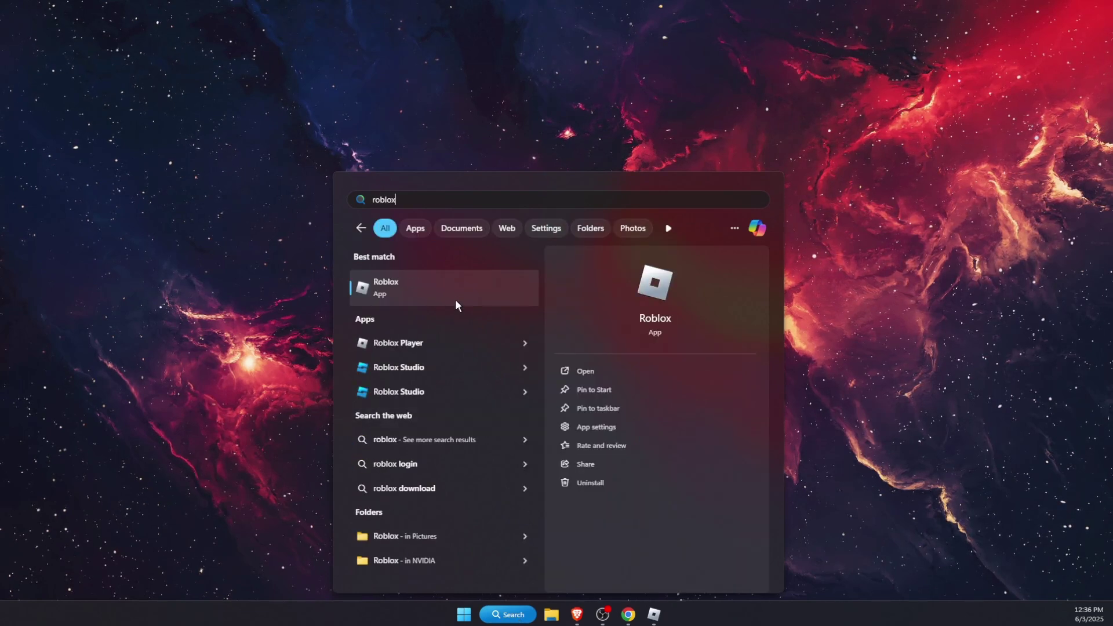
right_click(451, 281)
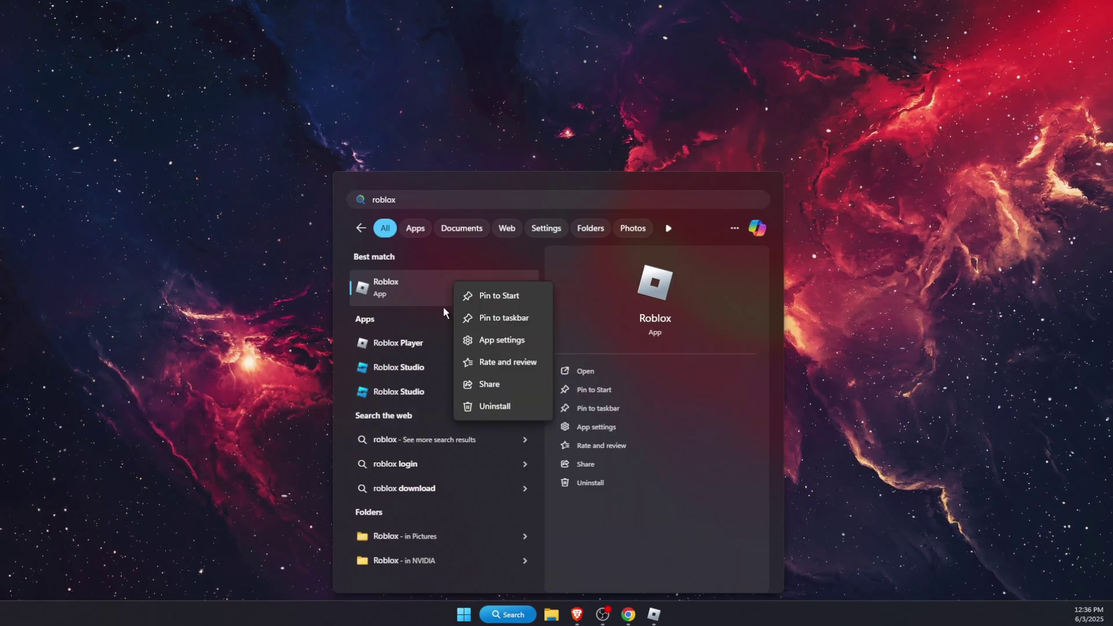
right_click(410, 343)
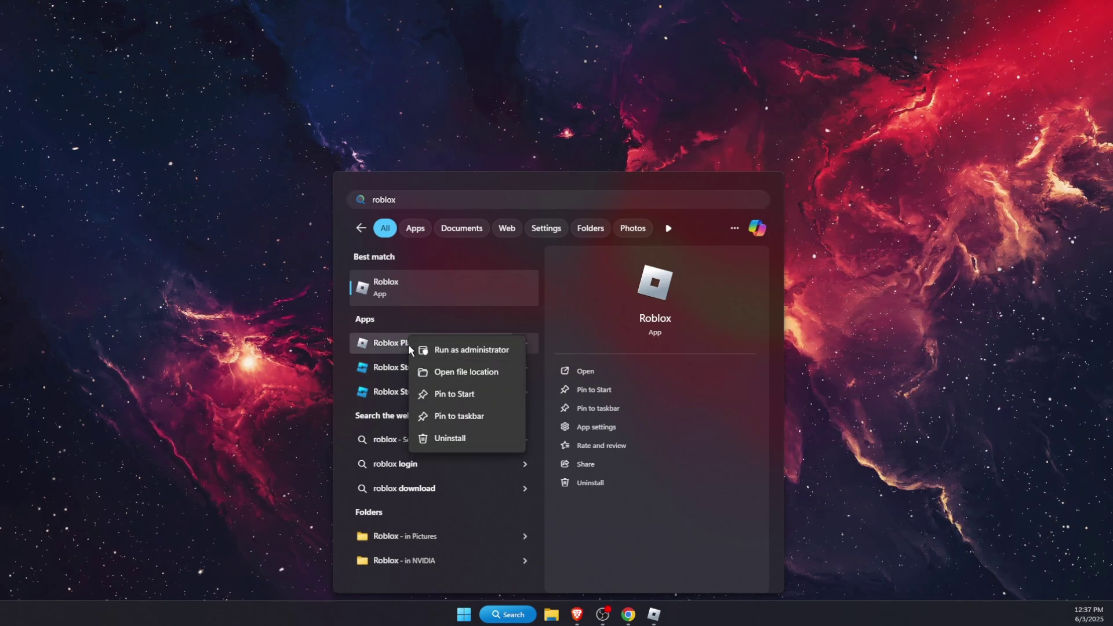
left_click(464, 351)
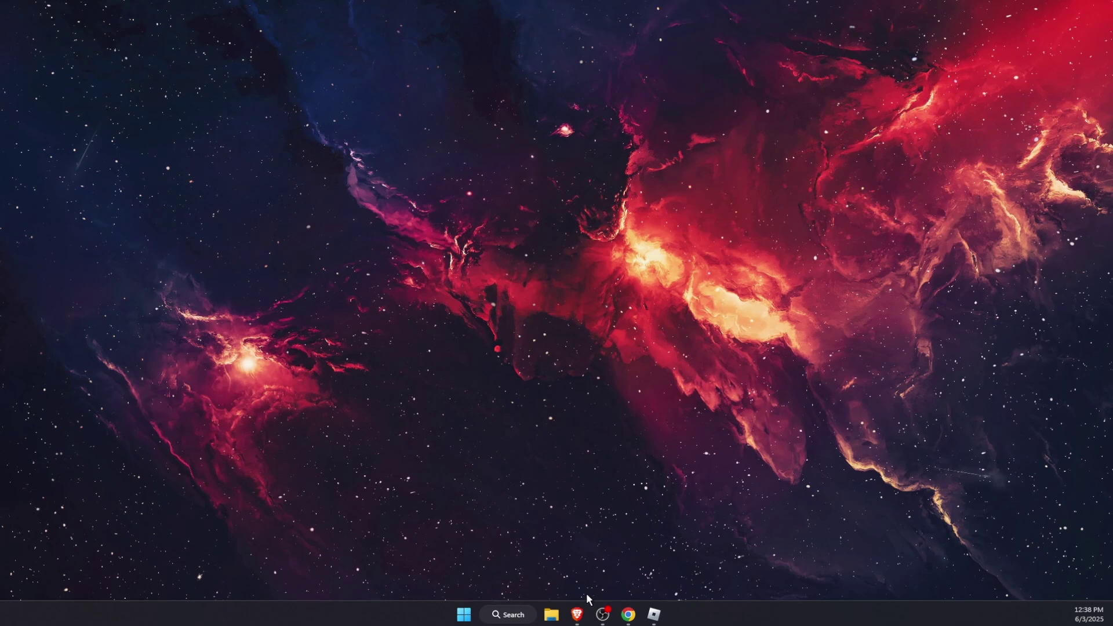
Step: Check Roblox status on roblox.freshstatus.io and Downdetector, then minimise Brave
left_click(576, 613)
scroll(473, 227, "down", 5)
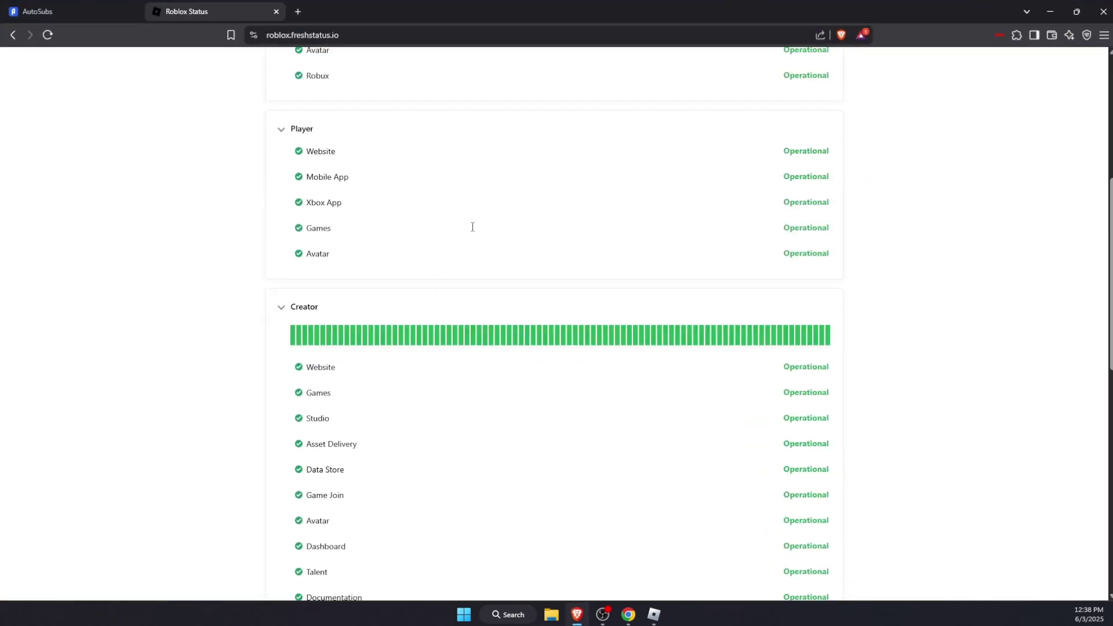
left_click(9, 36)
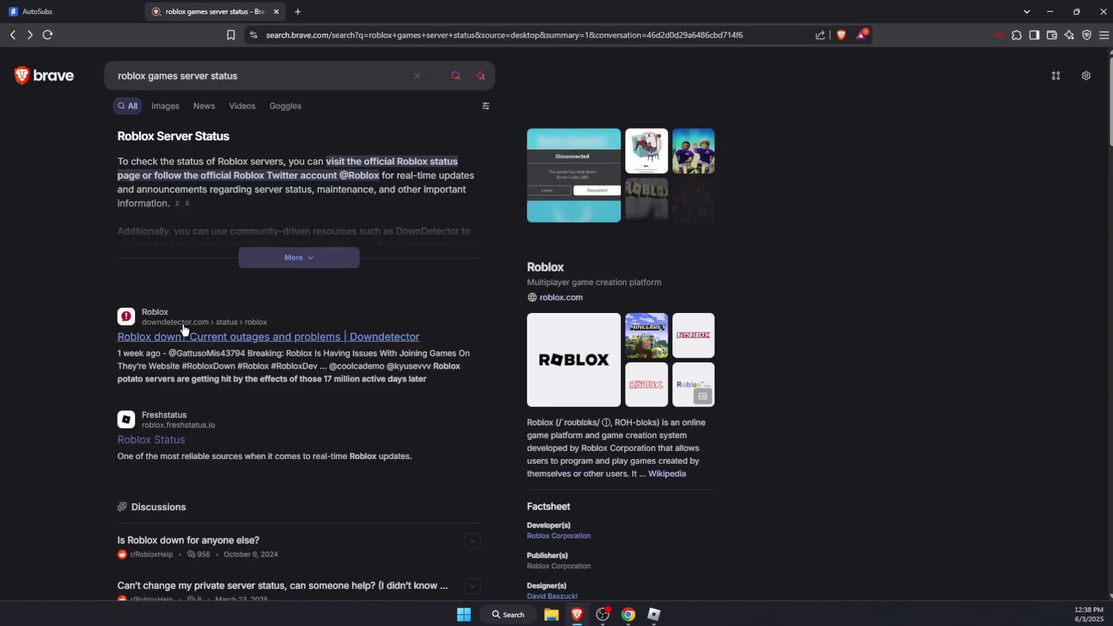
left_click(310, 335)
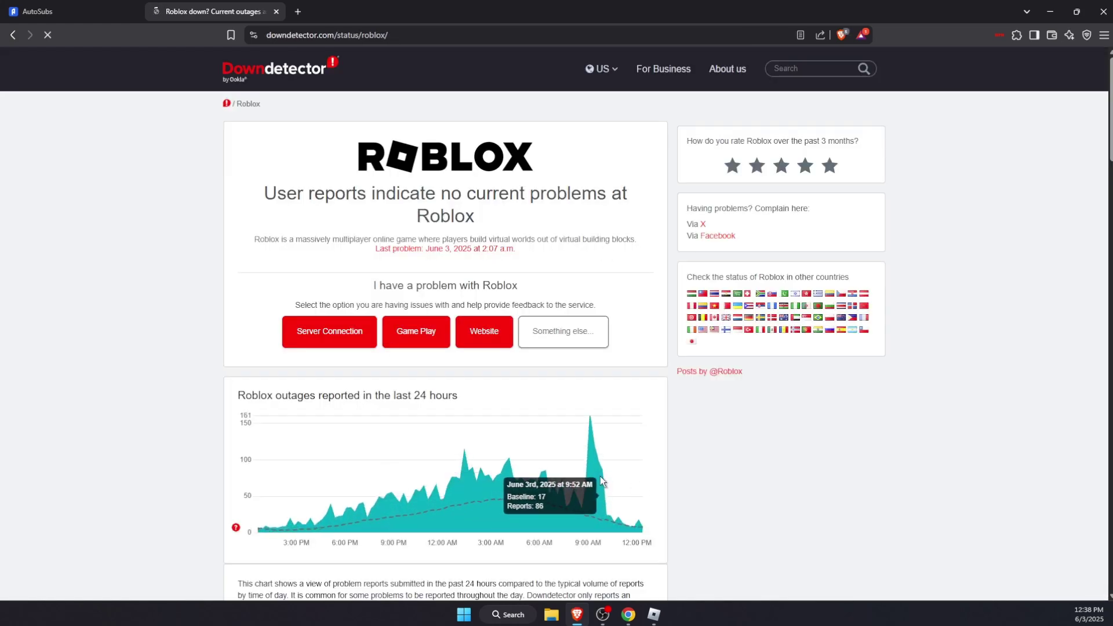
left_click(1053, 10)
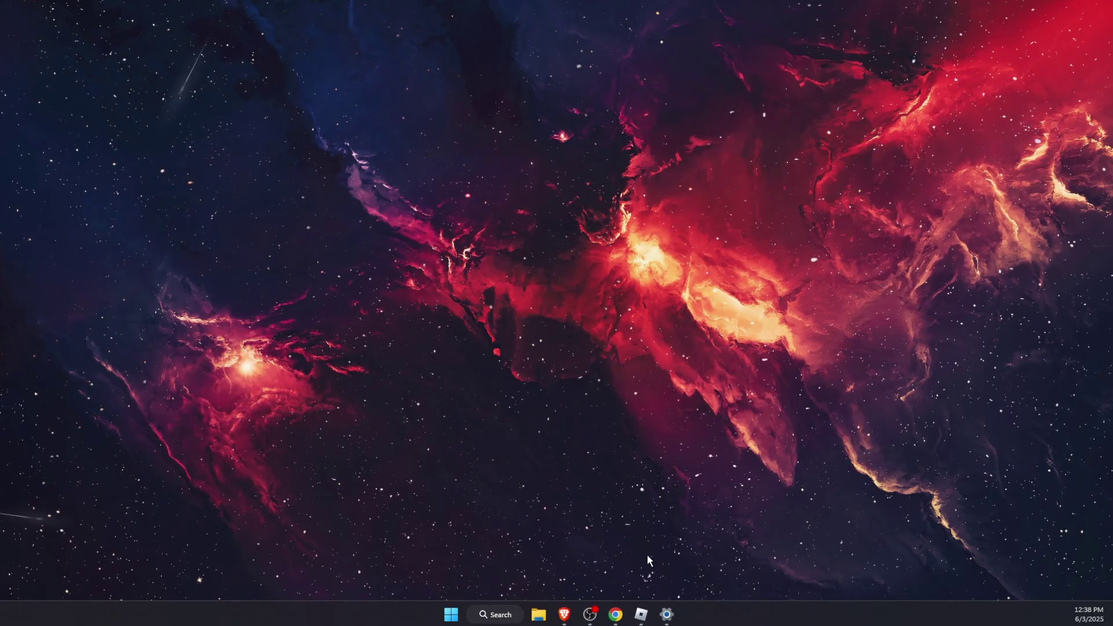
Step: Check the Windows Update page shows the PC up to date, then close Settings
left_click(666, 614)
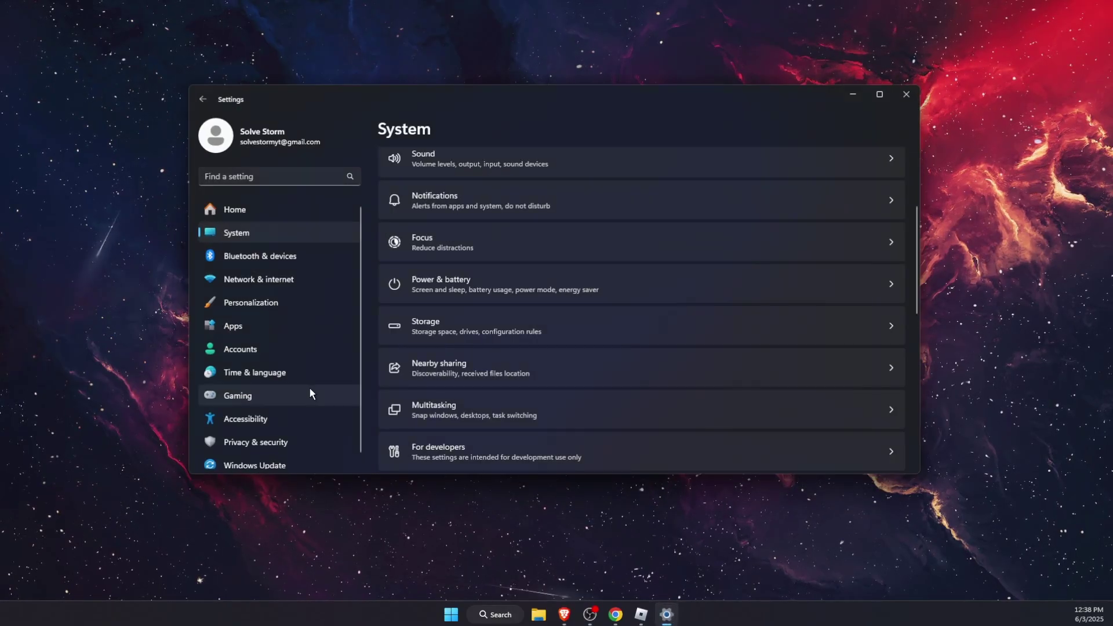
left_click(271, 460)
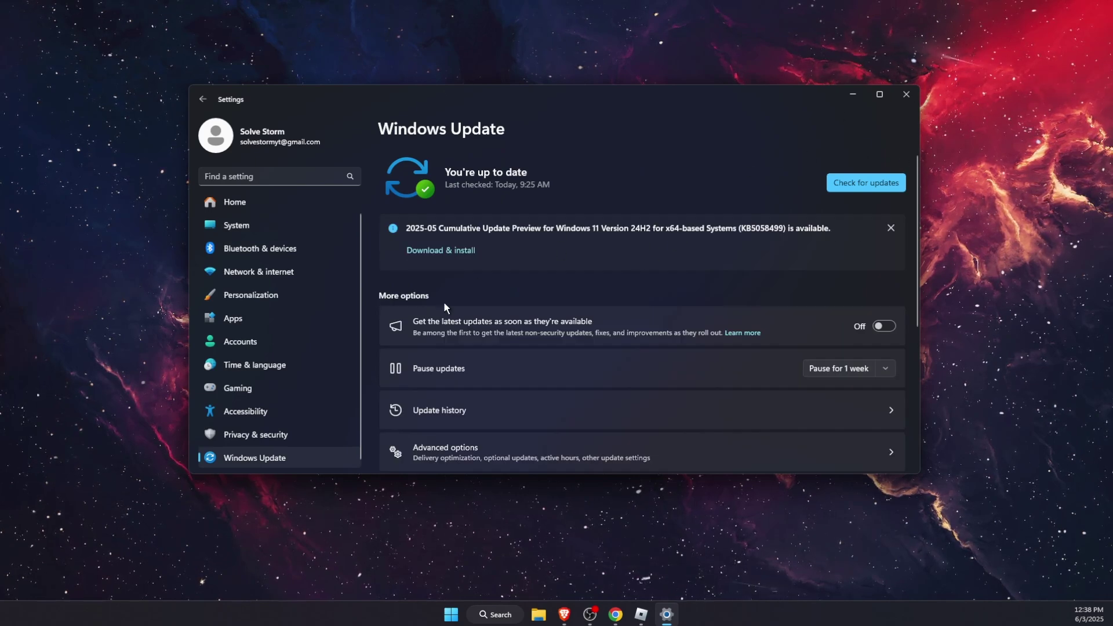
left_click(905, 94)
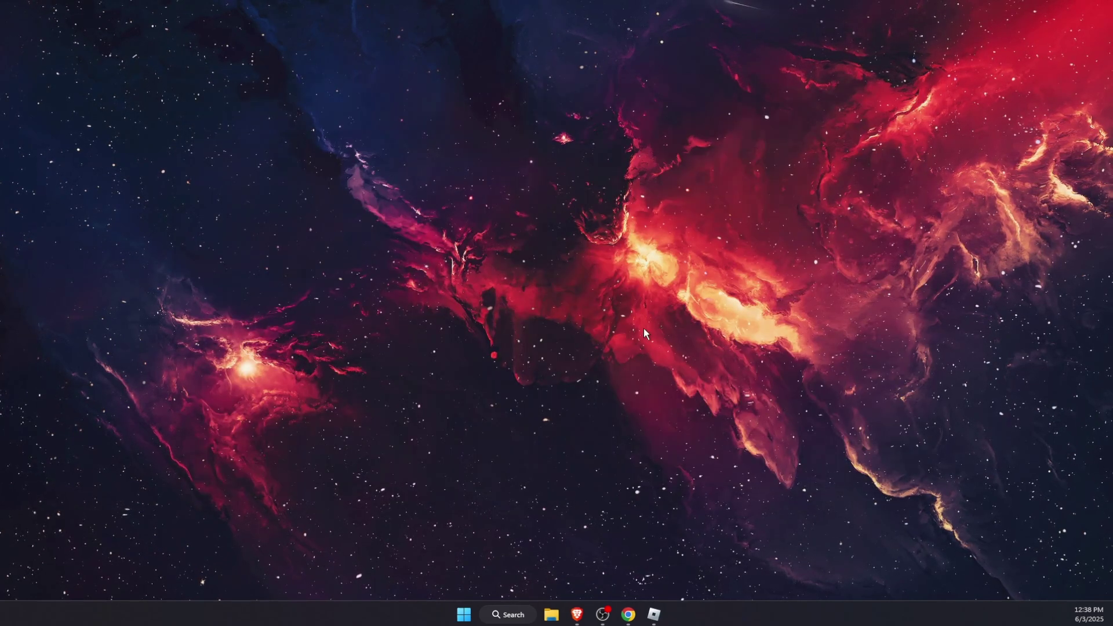
left_click(654, 614)
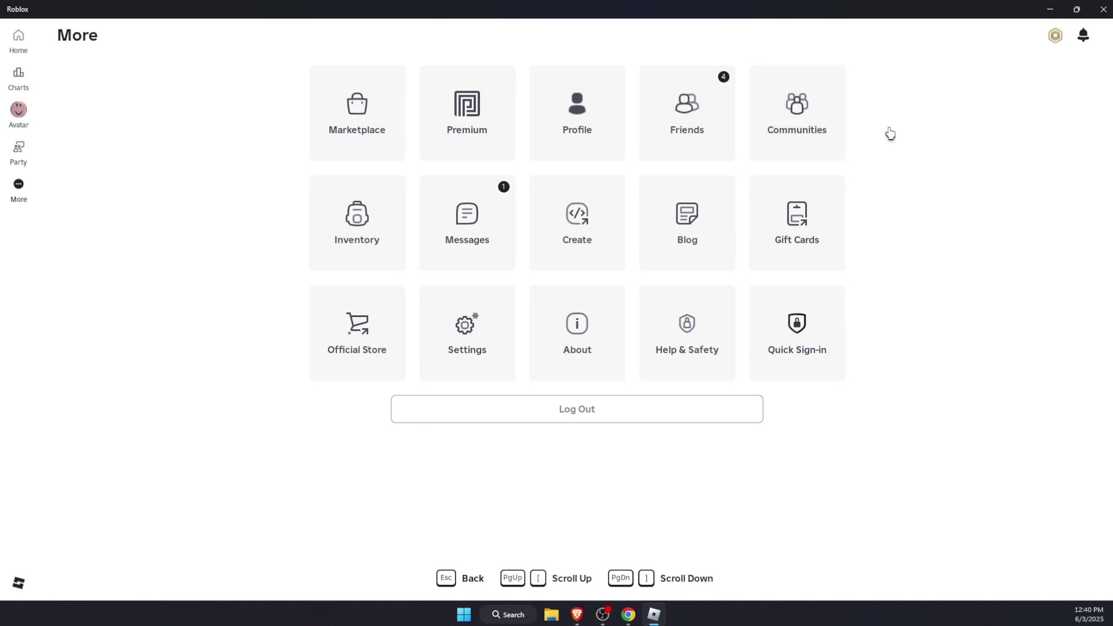
left_click(1049, 9)
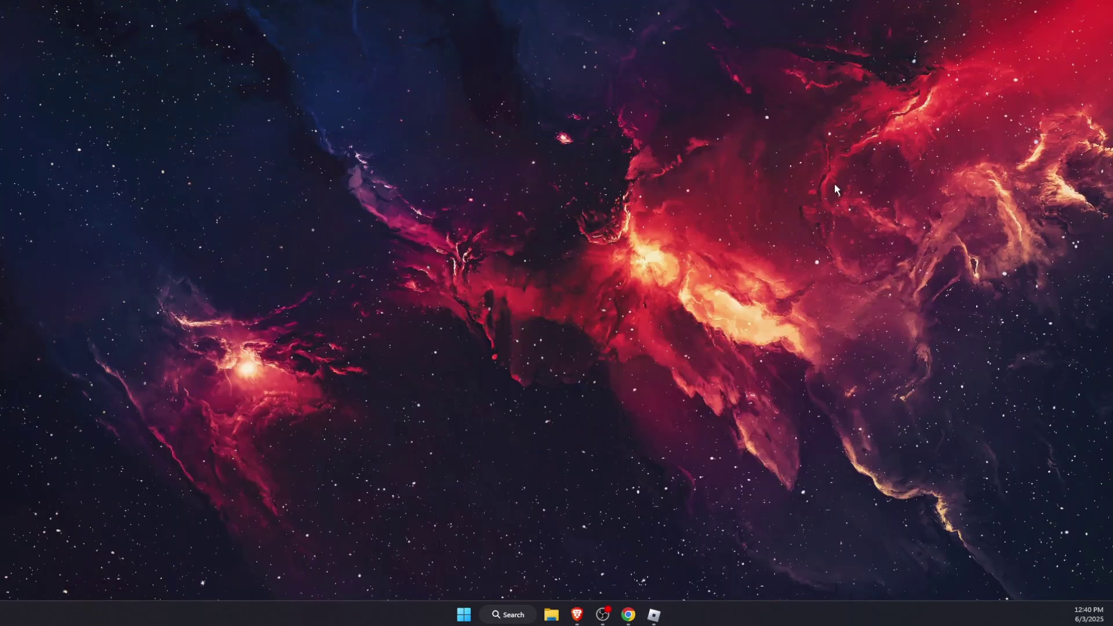